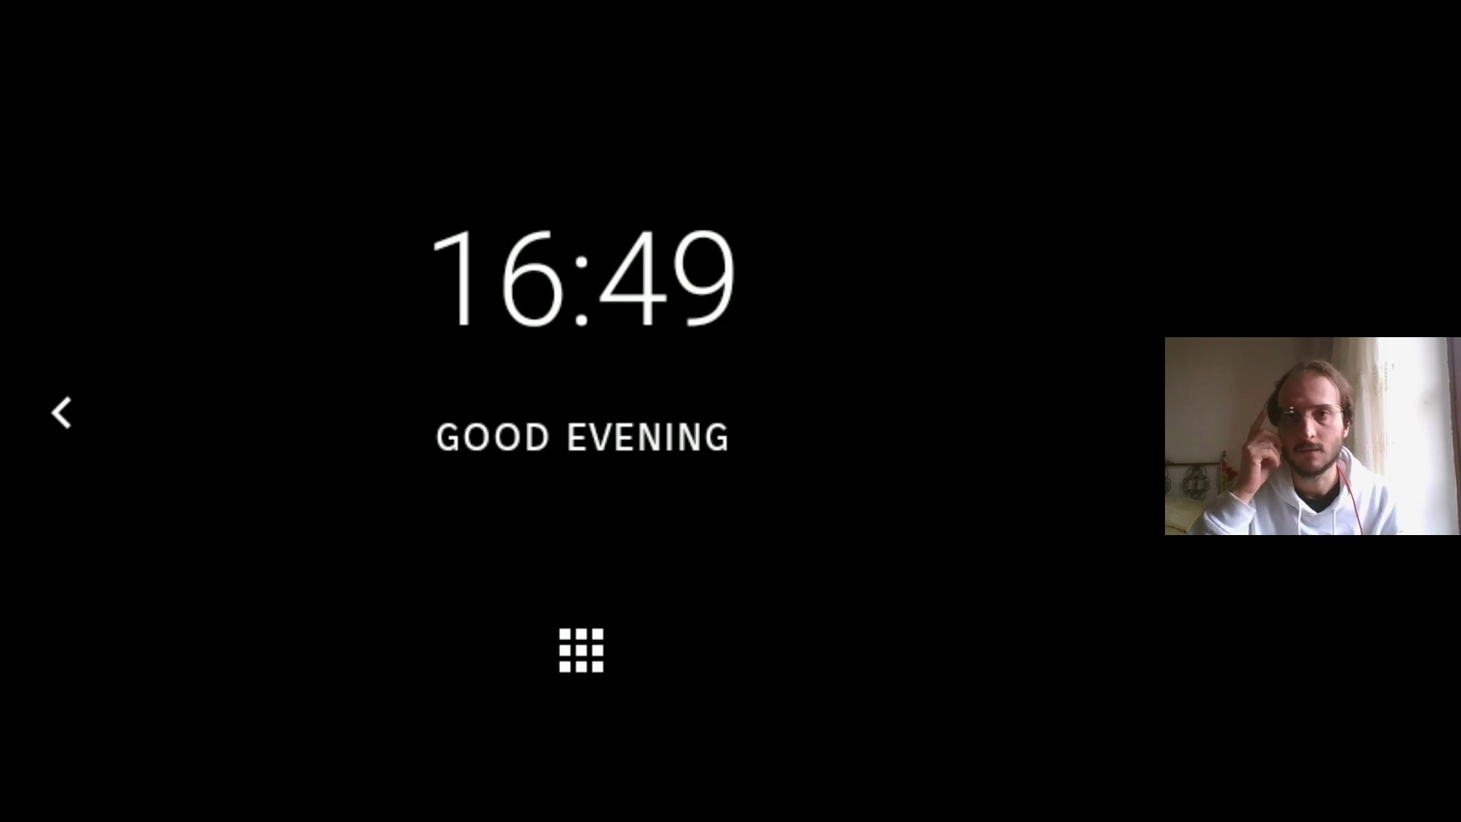
- Look over the clock home screen and the neighbouring status screen with Wi-Fi, battery, Bluetooth and volume
scroll(581, 411, "left", 1)
scroll(581, 411, "right", 1)
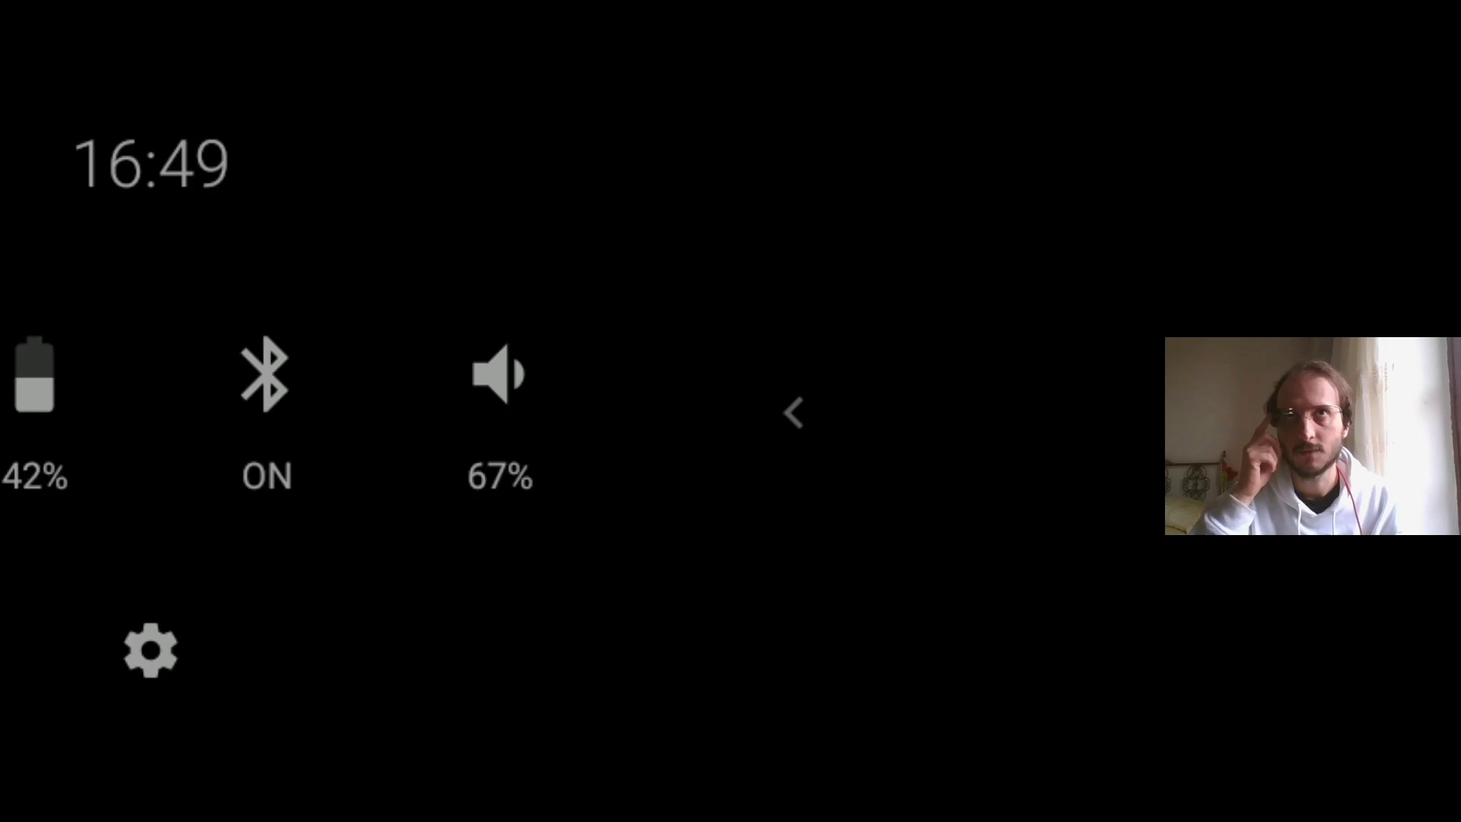
scroll(582, 411, "left", 1)
key("Right")
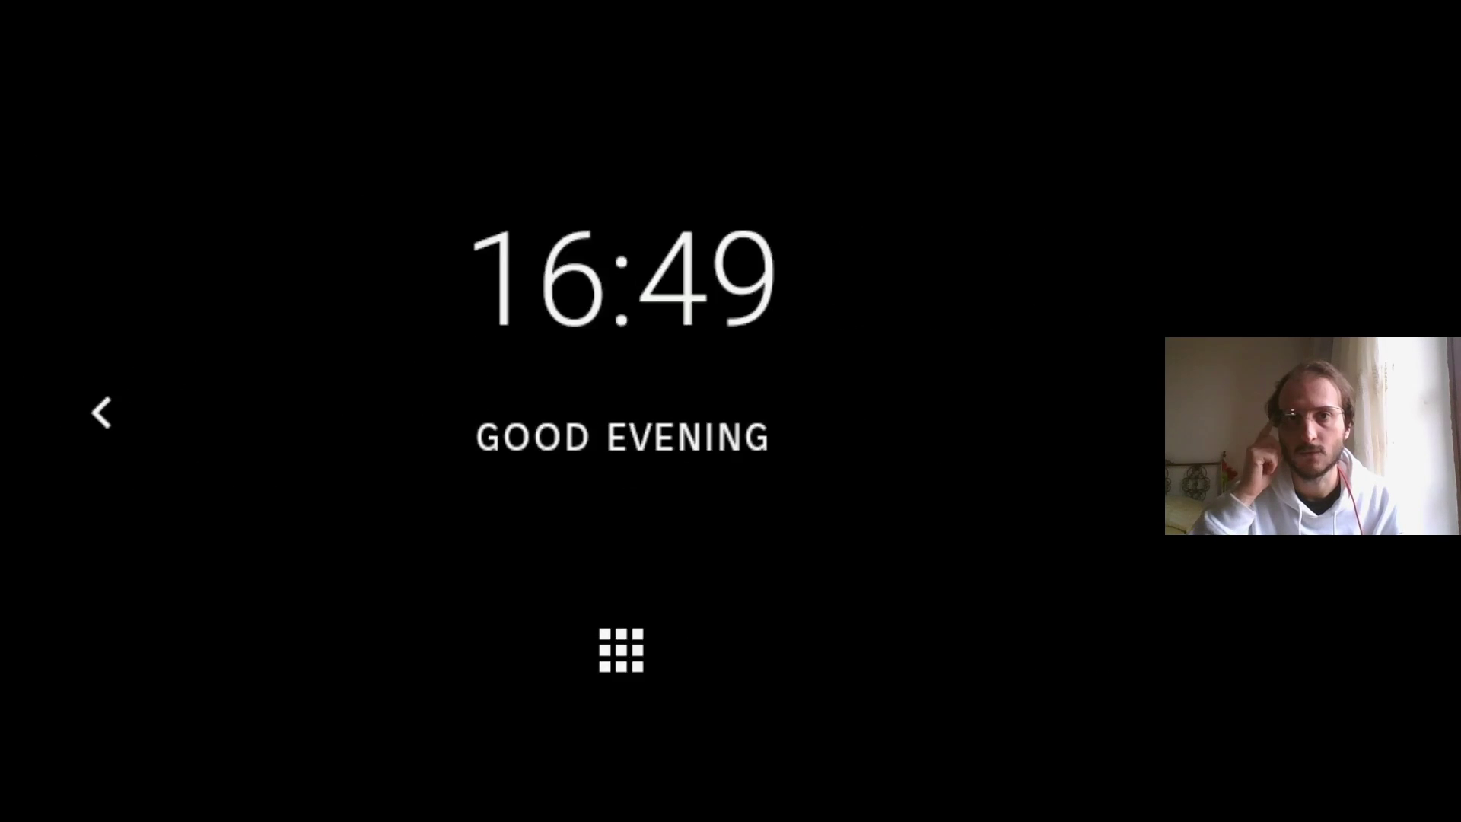
key("Left")
key("Right")
key("Left")
key("Right")
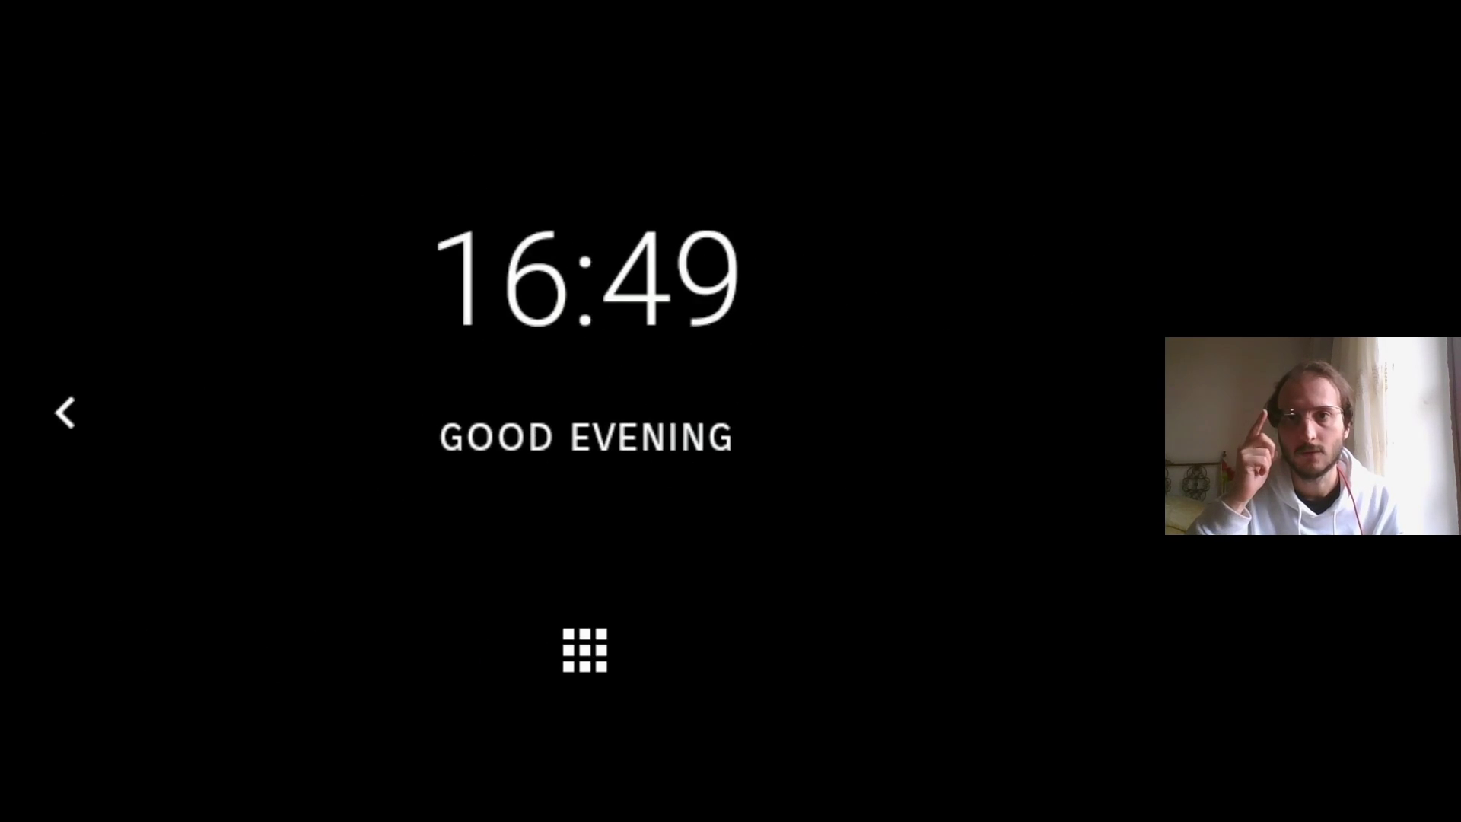
key("Left")
key("Right")
key("Left")
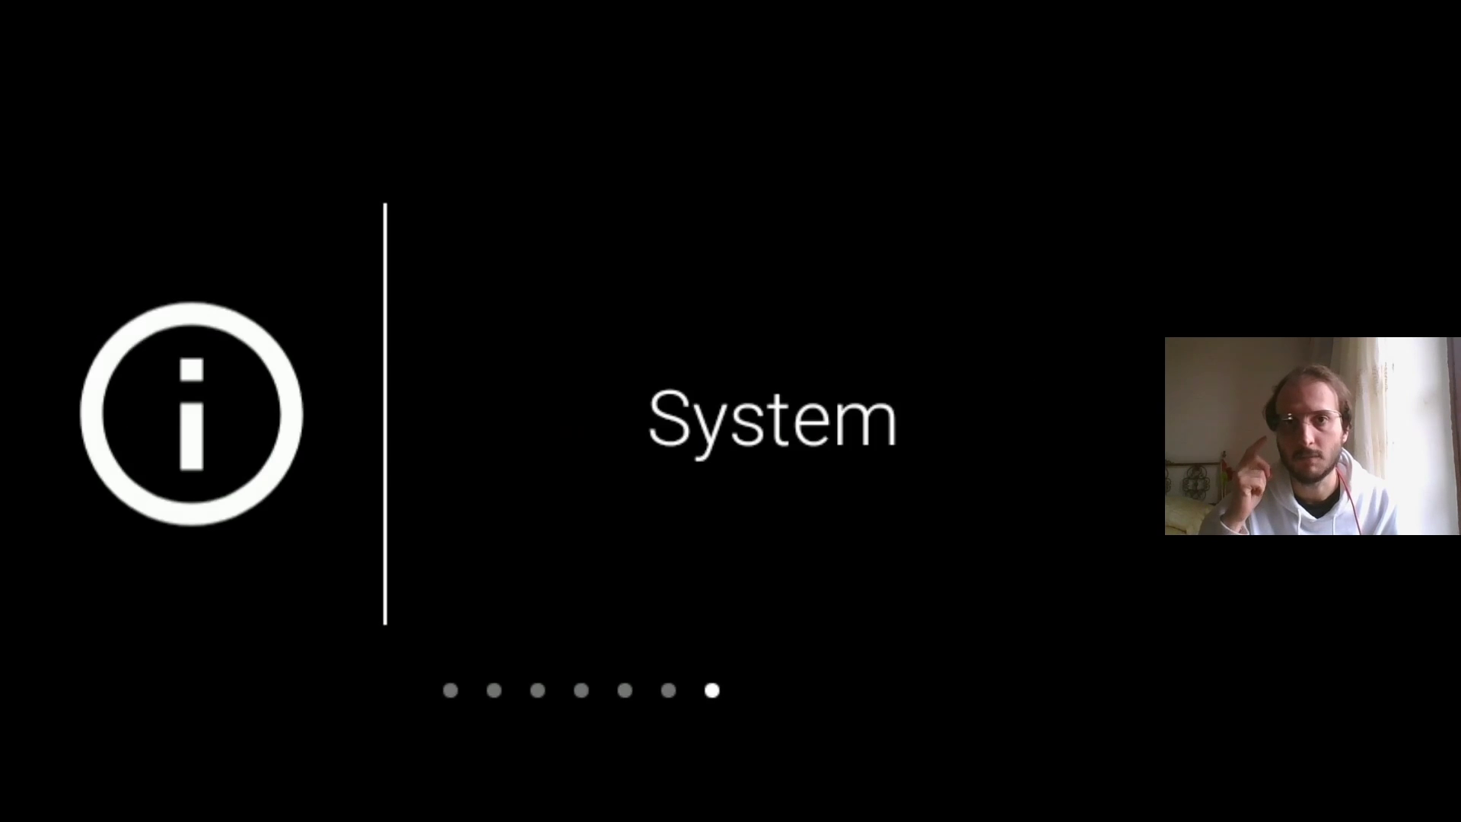
- Open the full Android settings from the System settings' Android settings entry, and return to the status screen
key("Left")
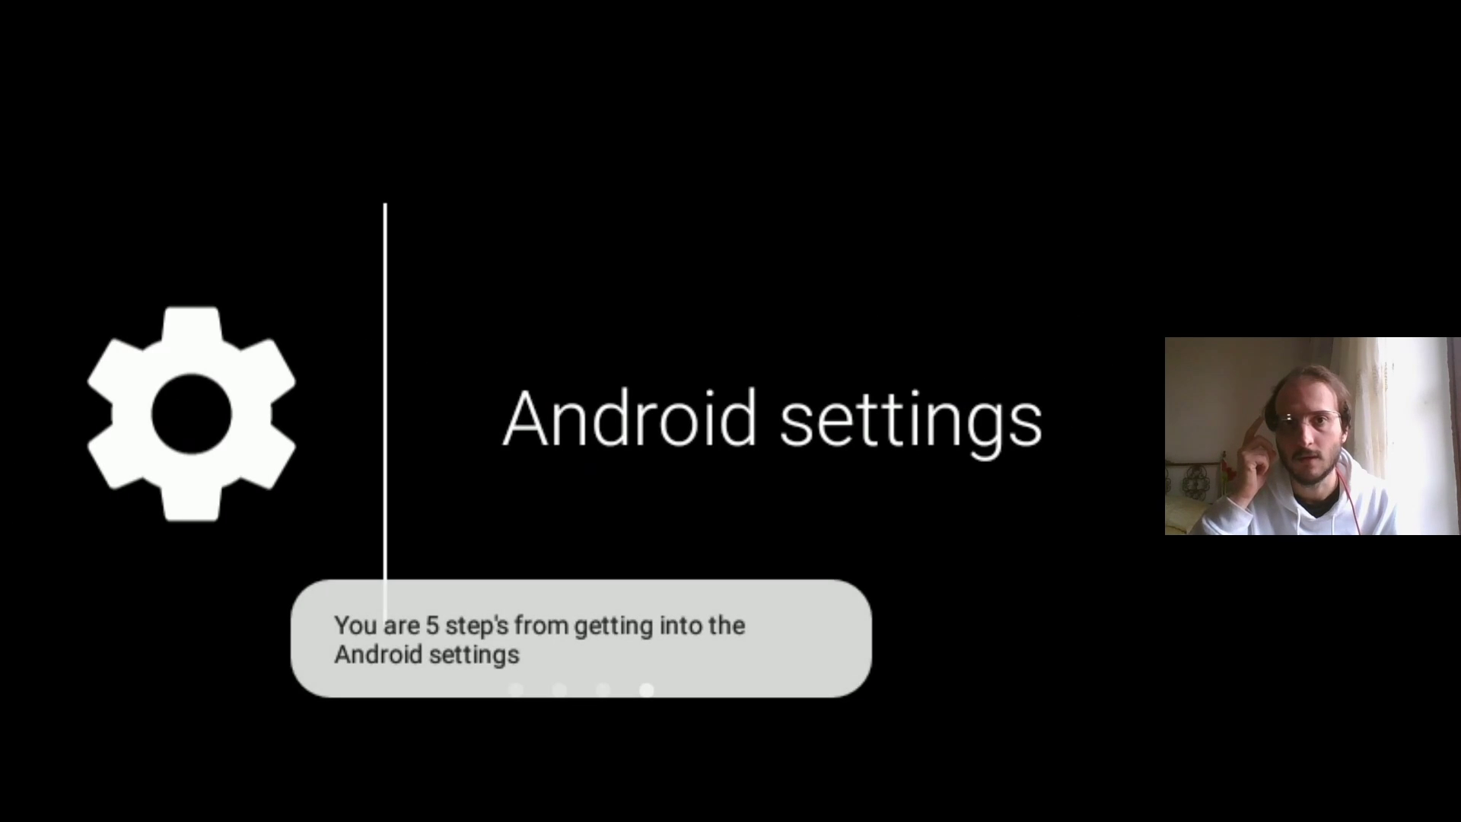
key("Return")
key("Return")
key("Return")
key("Return")
key("Return")
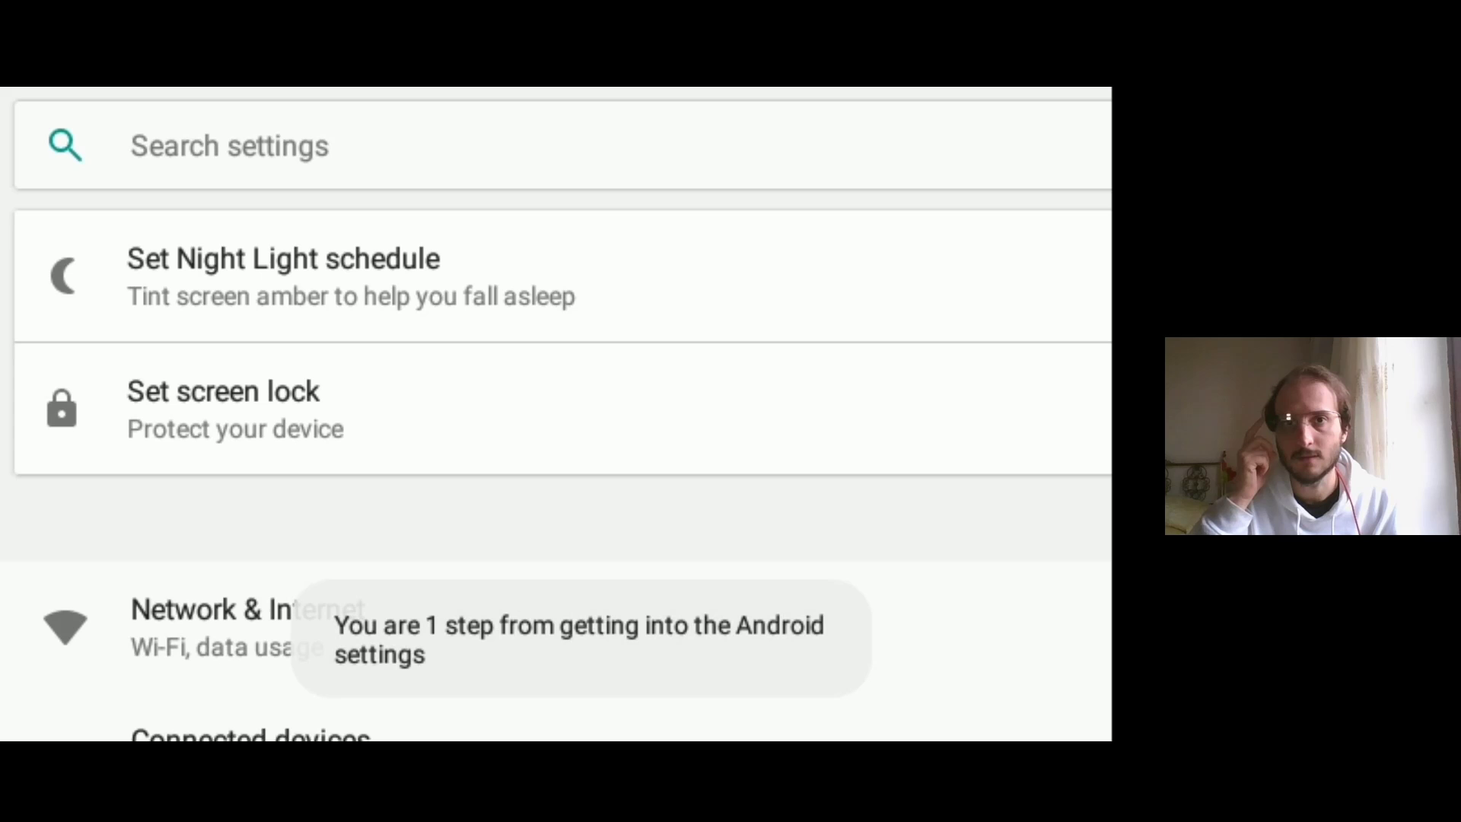
key("Escape")
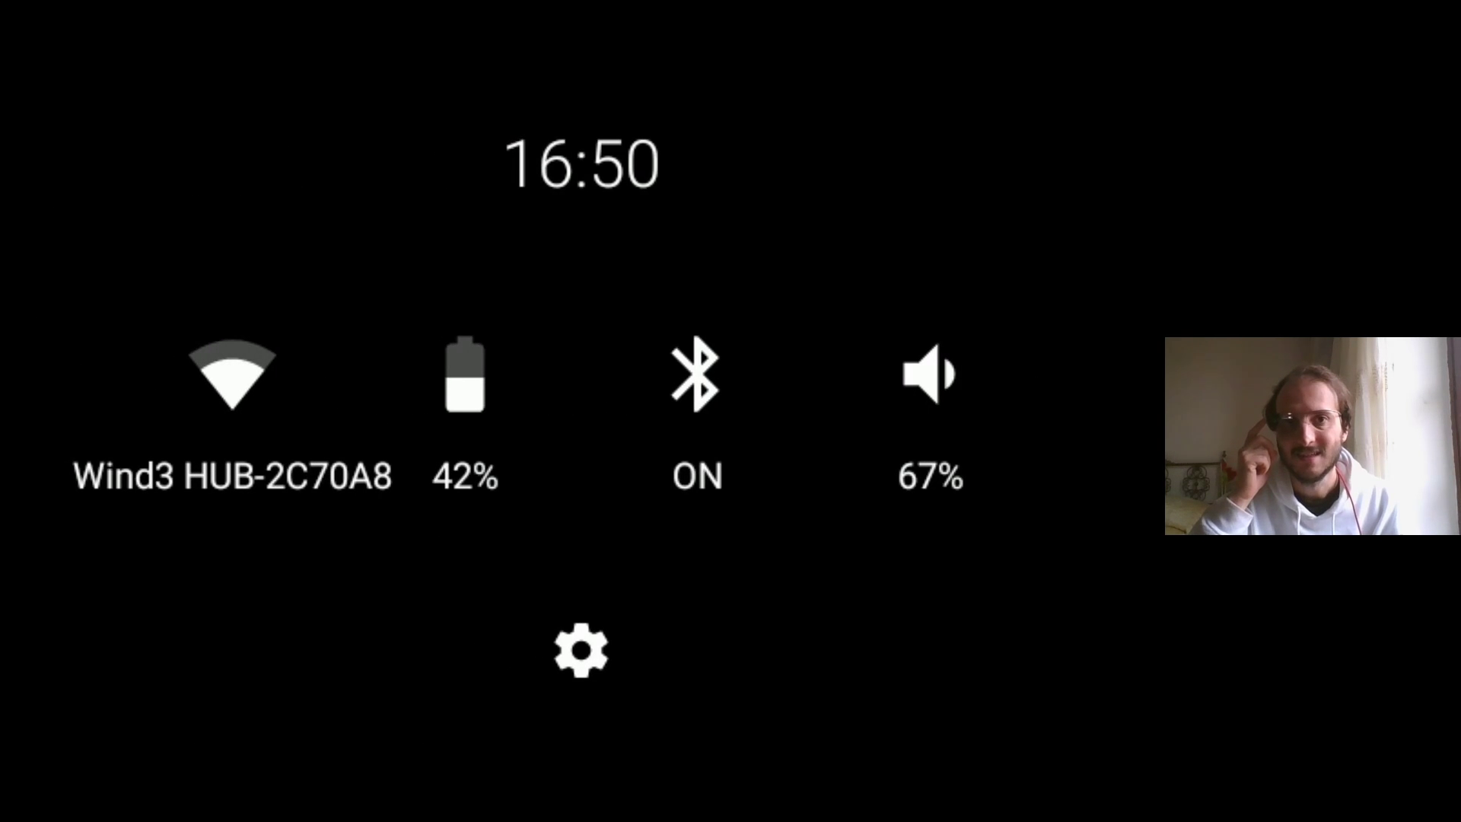
- Open the app launcher from the home screen and browse the sample apps through to Voice Recognition Sample
key("Right")
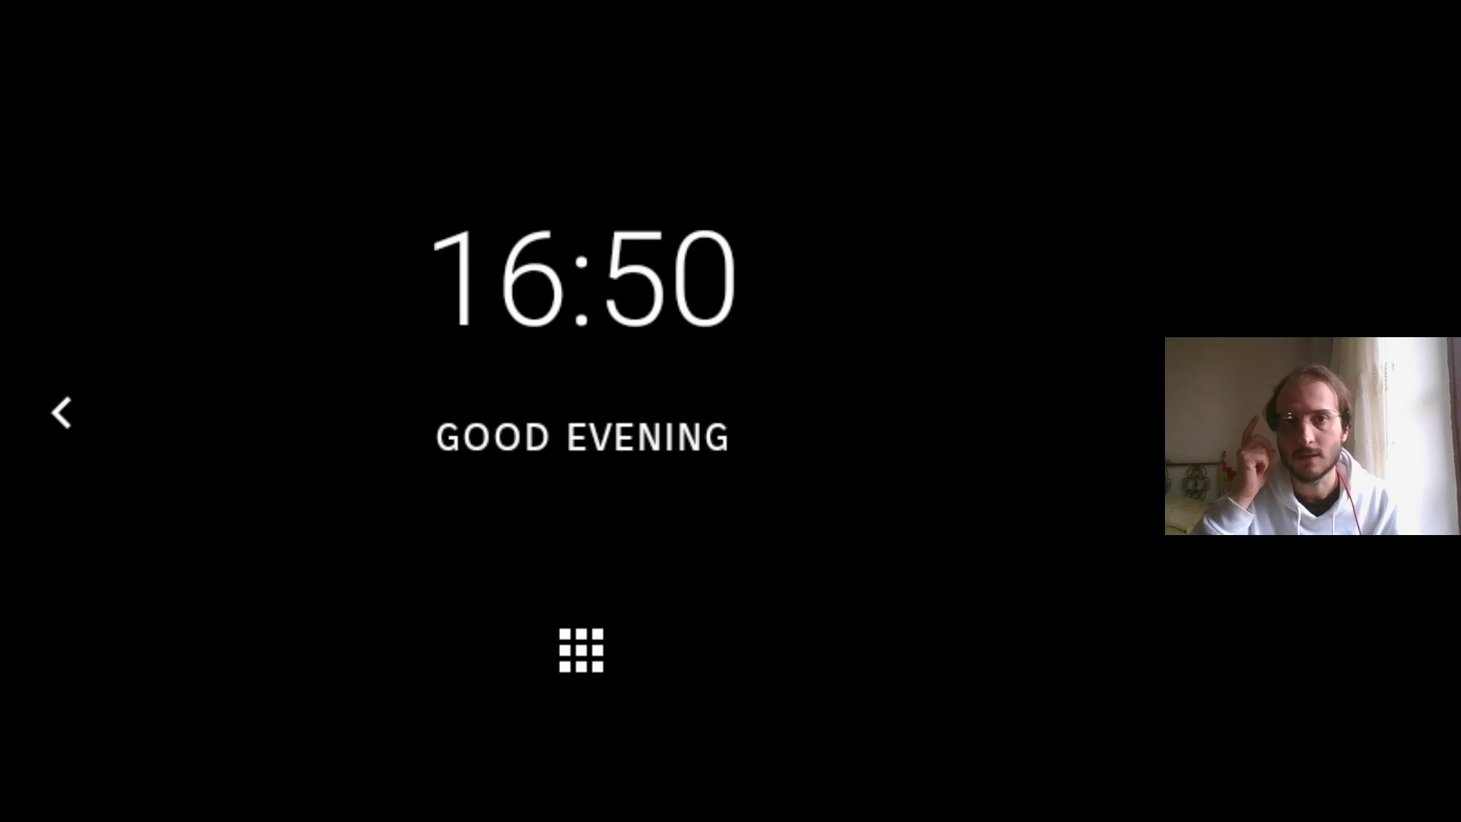
key("Return")
key("Right")
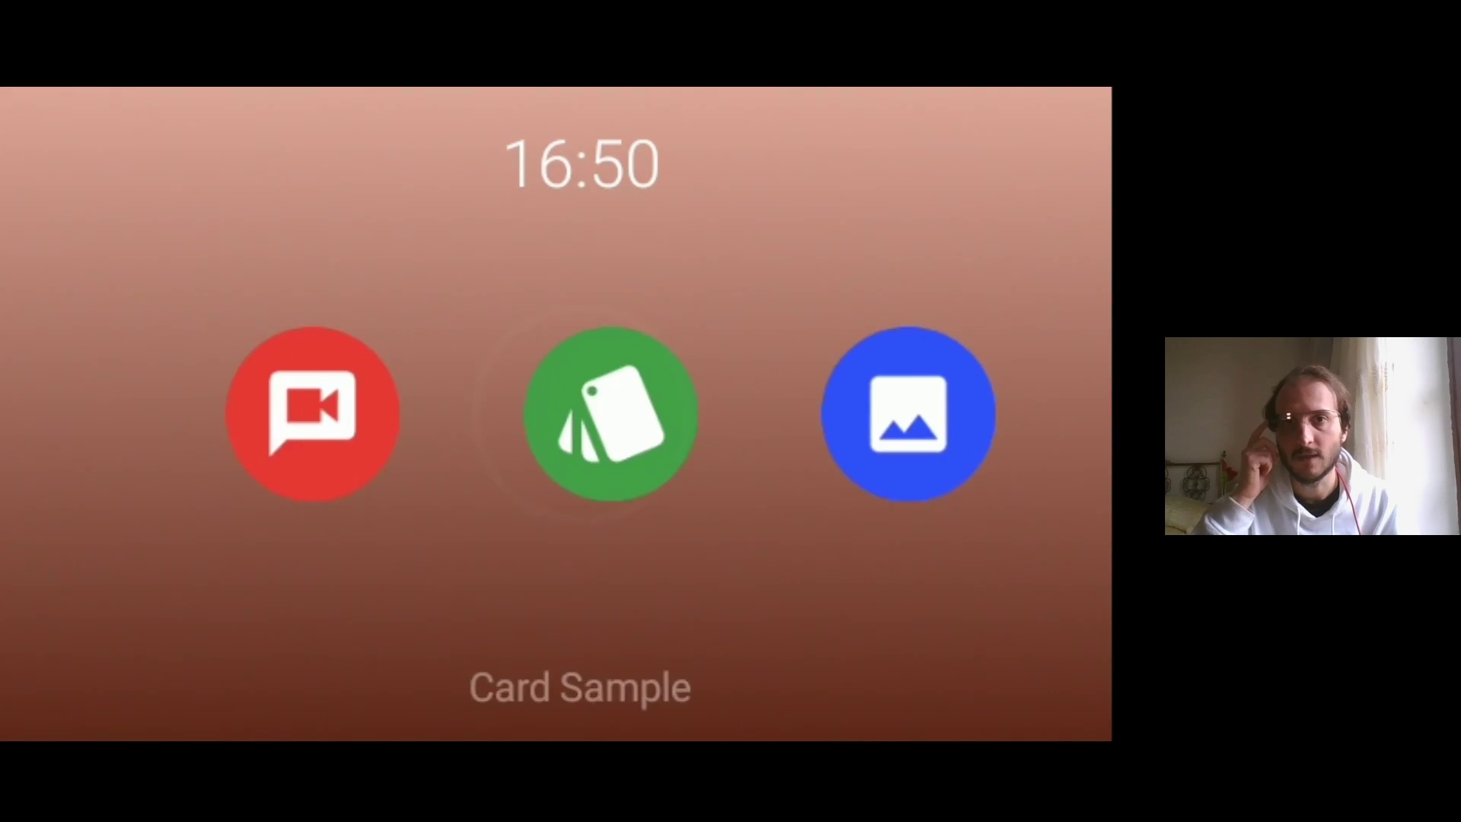
key("Right")
key("Right")
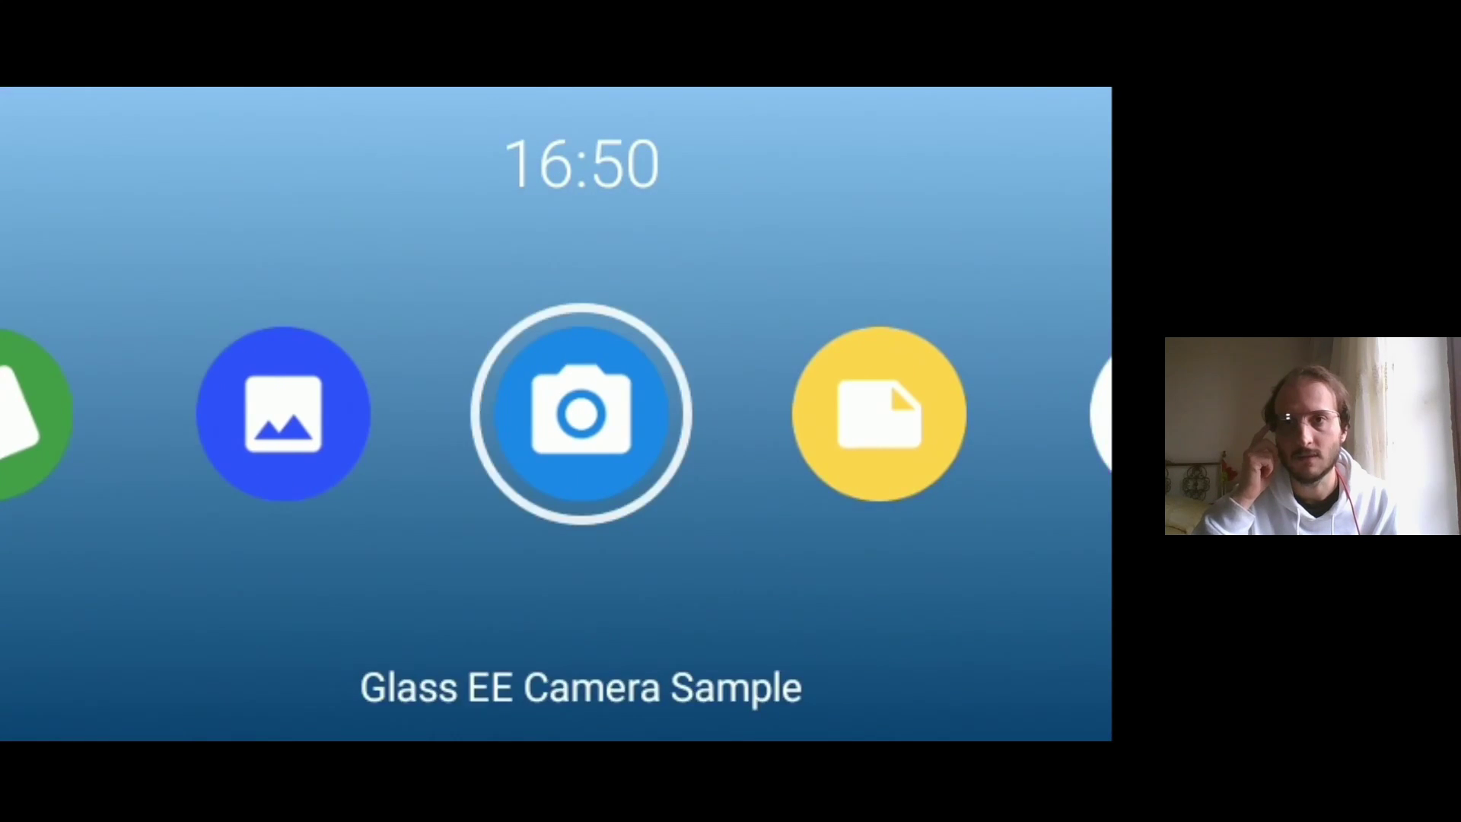
key("Right")
key("Right")
key("Right")
key("Right")
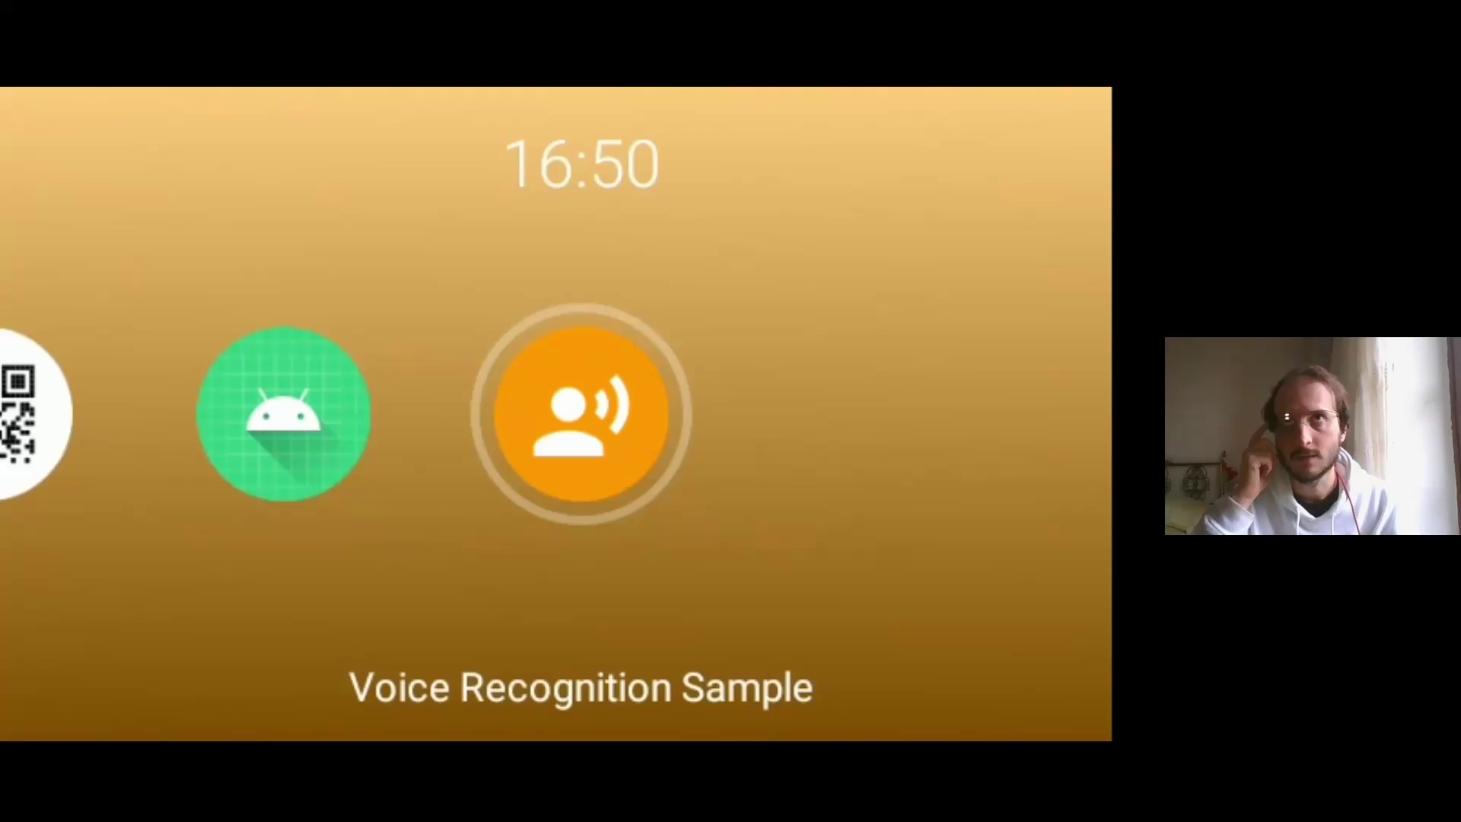
- Browse back through the launcher's sample apps and forward again, ending on QR Code Scanner Sample
key("Left")
key("Left")
key("Left")
key("Left")
key("Left")
key("Left")
key("Left")
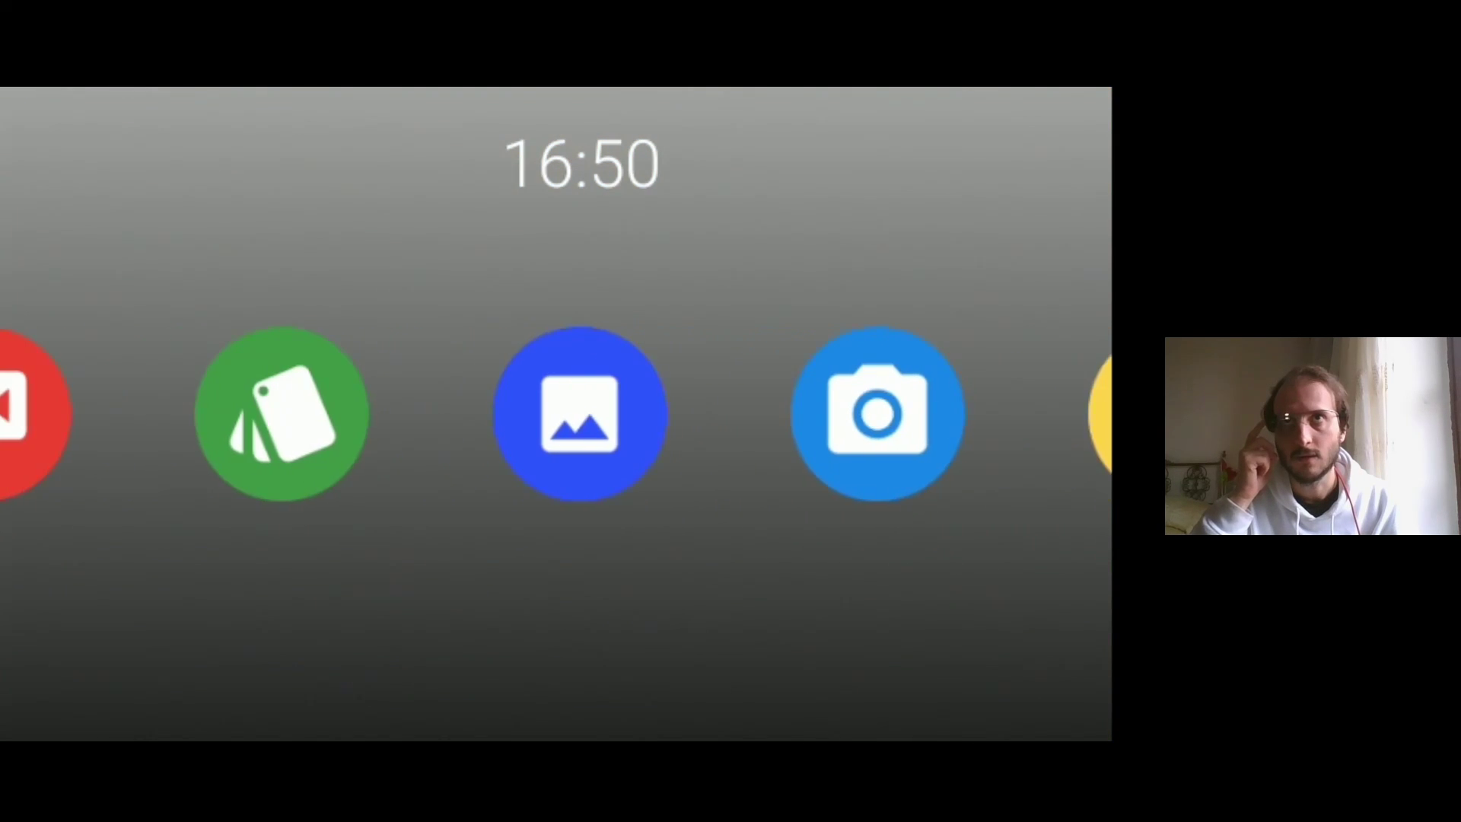
key("Right")
key("Right")
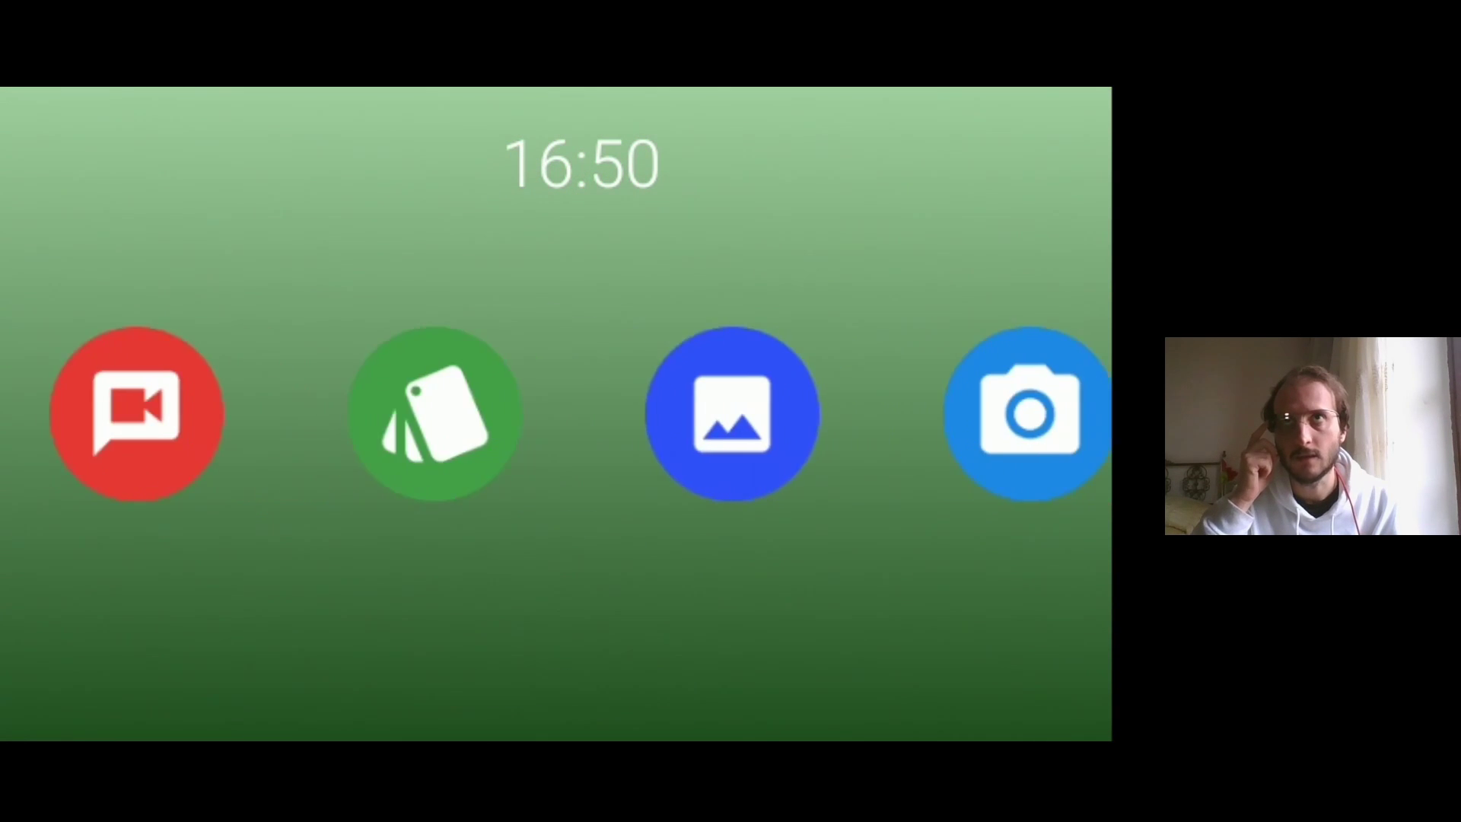
key("Right")
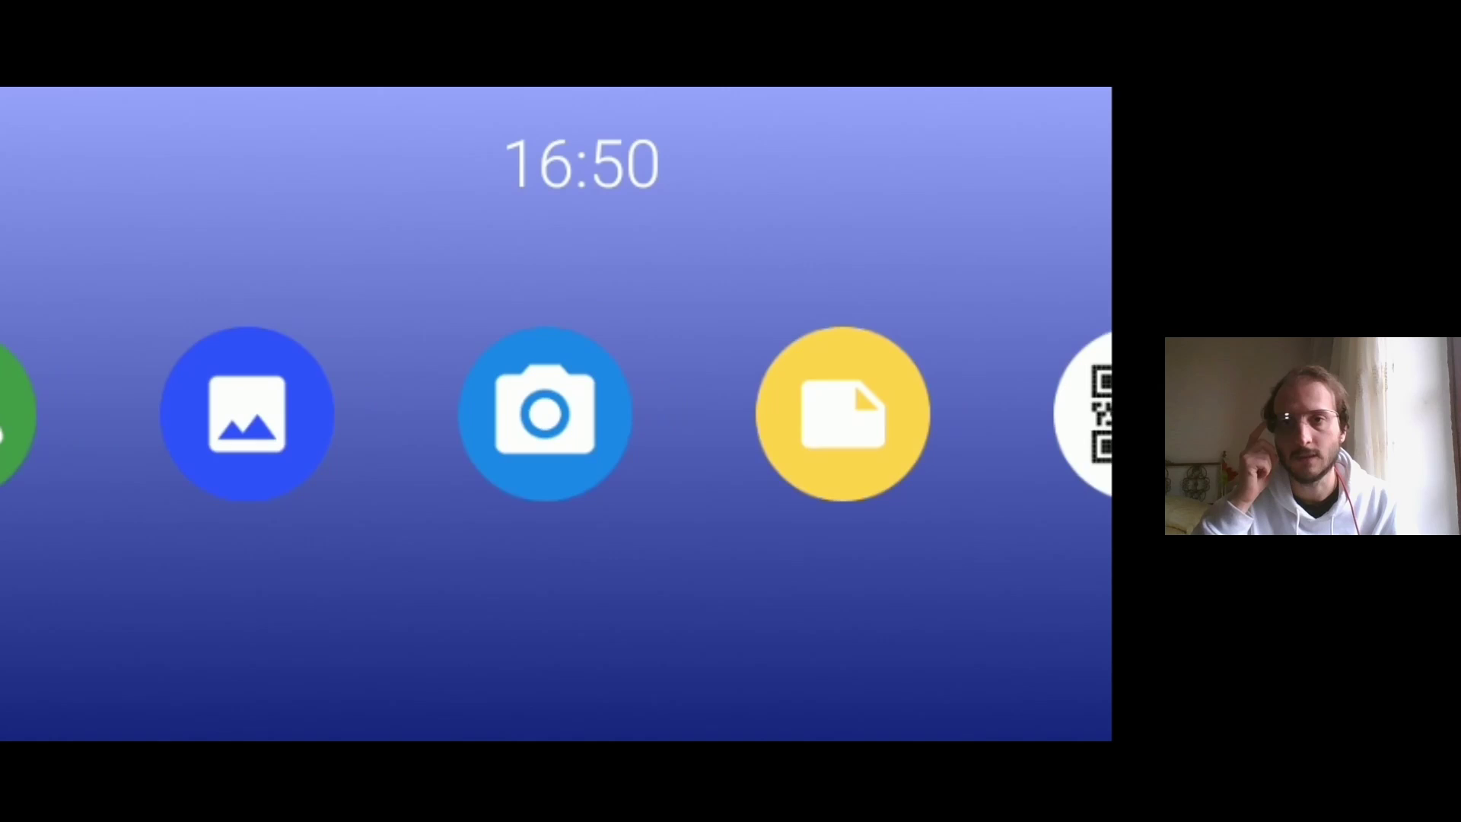
key("Right")
key("Right")
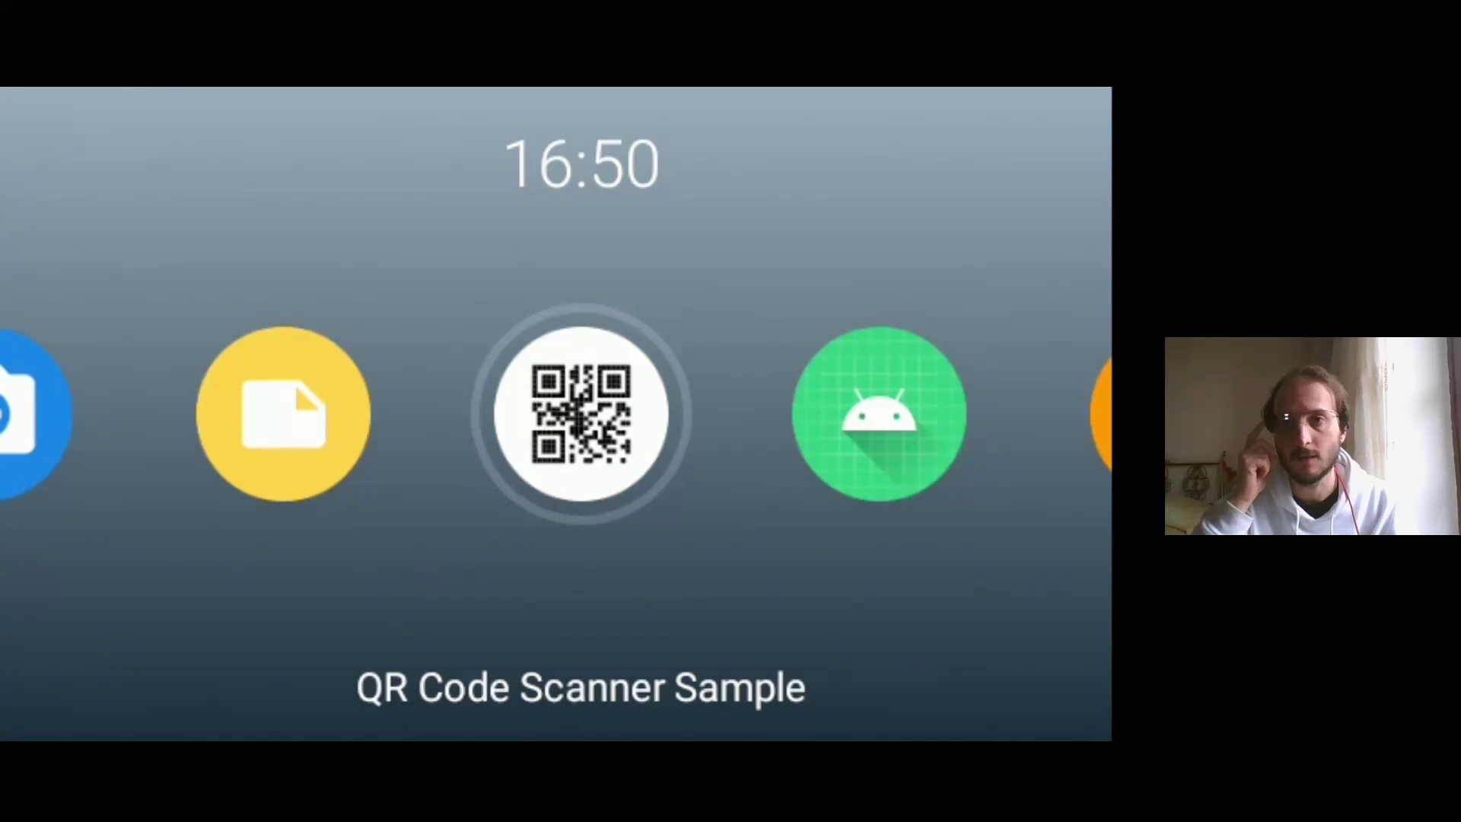
key("Right")
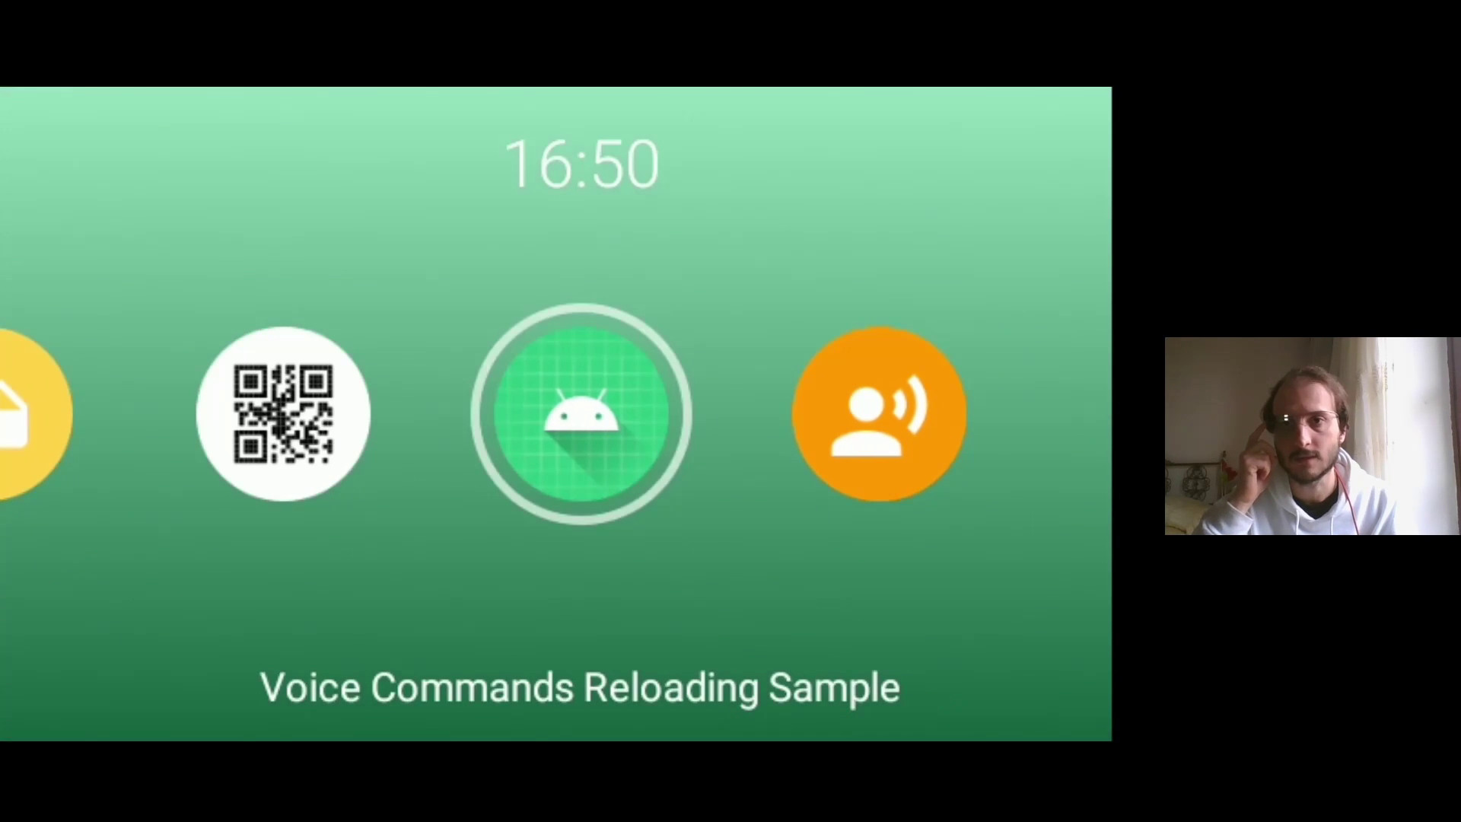
key("Right")
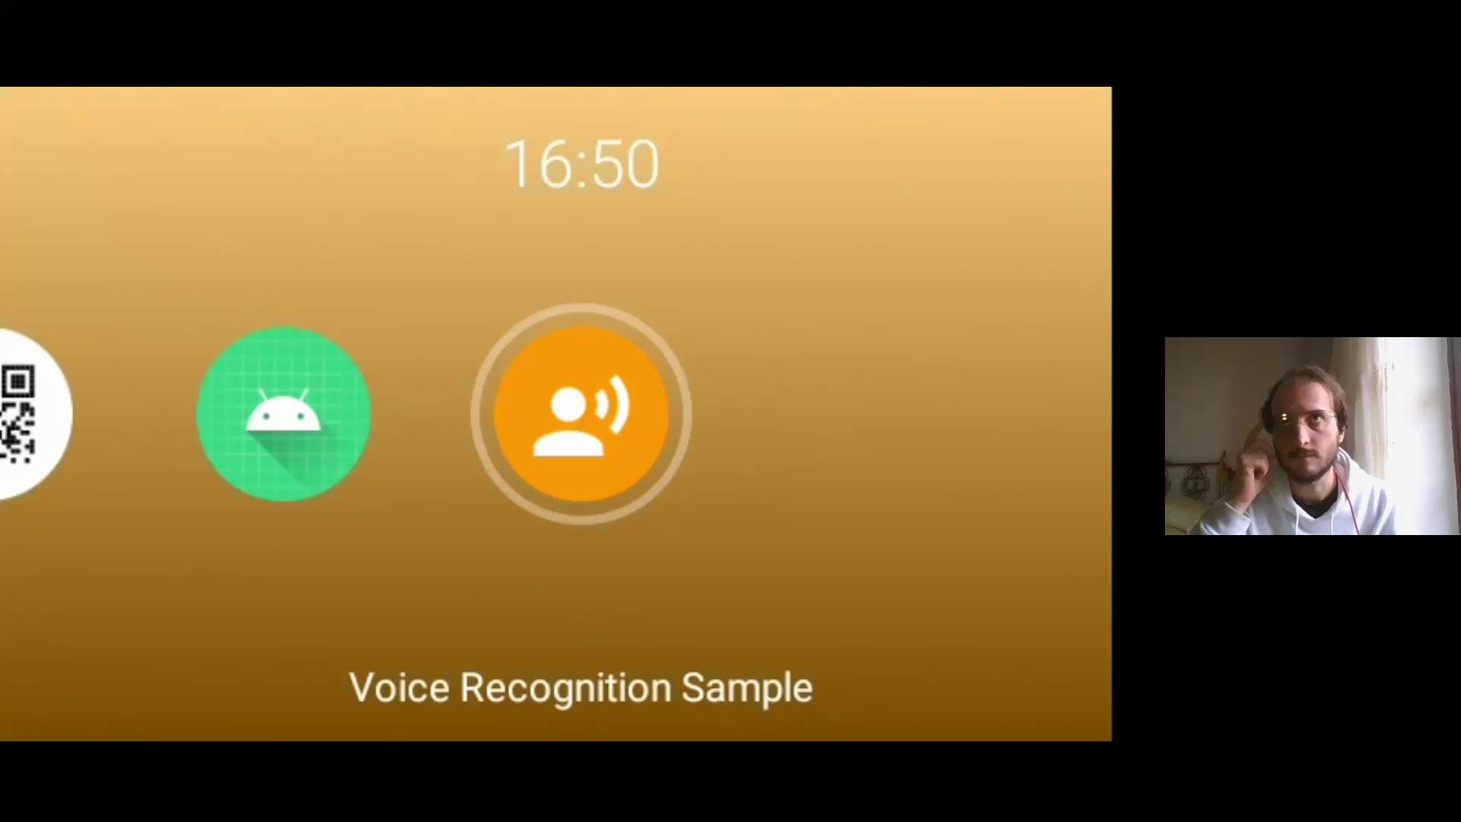
key("Left")
key("Left")
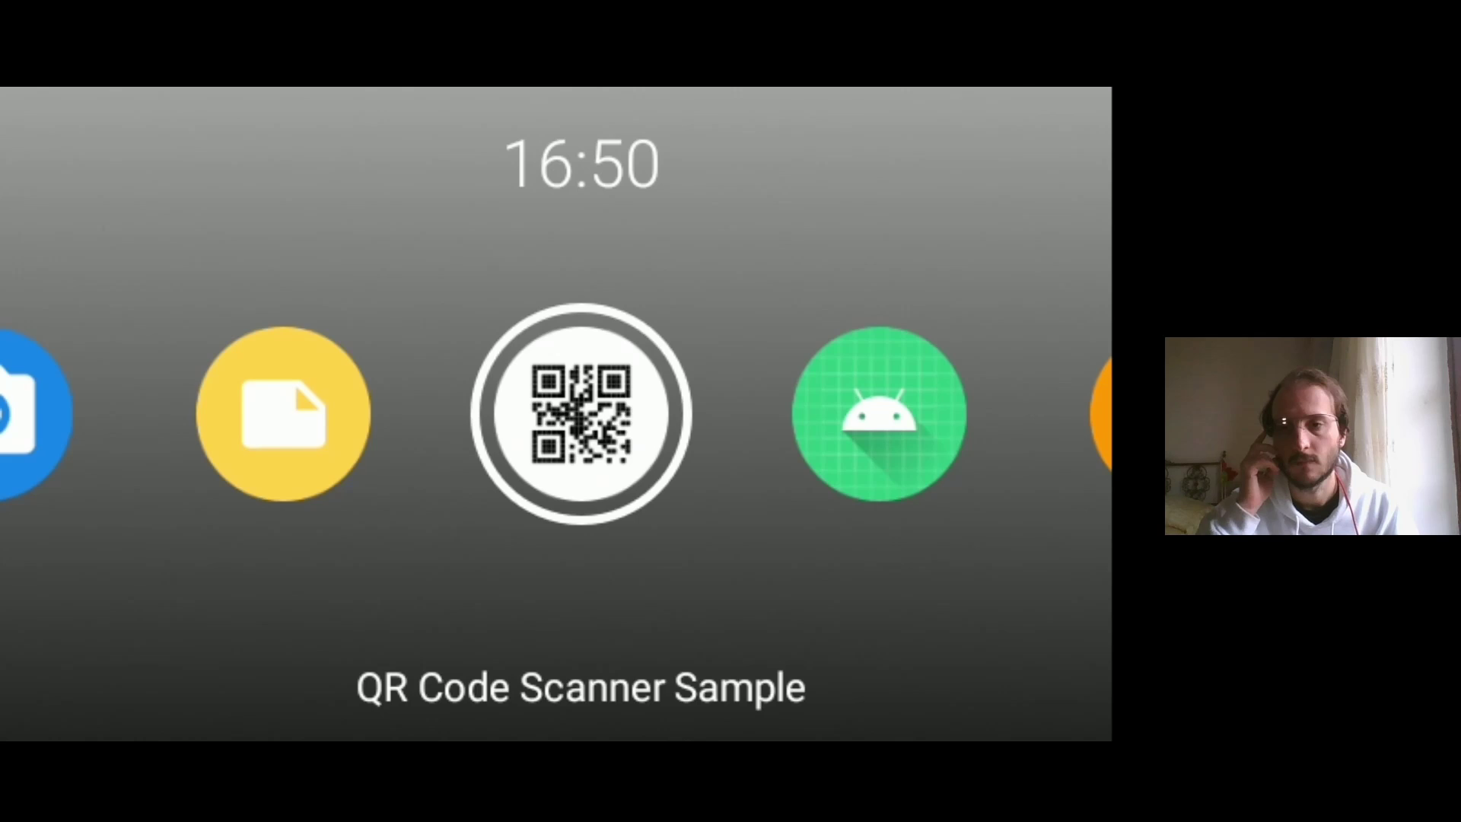
- Move the launcher selection from QR Code Scanner Sample back to Gallery Sample
scroll(581, 413, "right", 2)
scroll(581, 414, "left", 4)
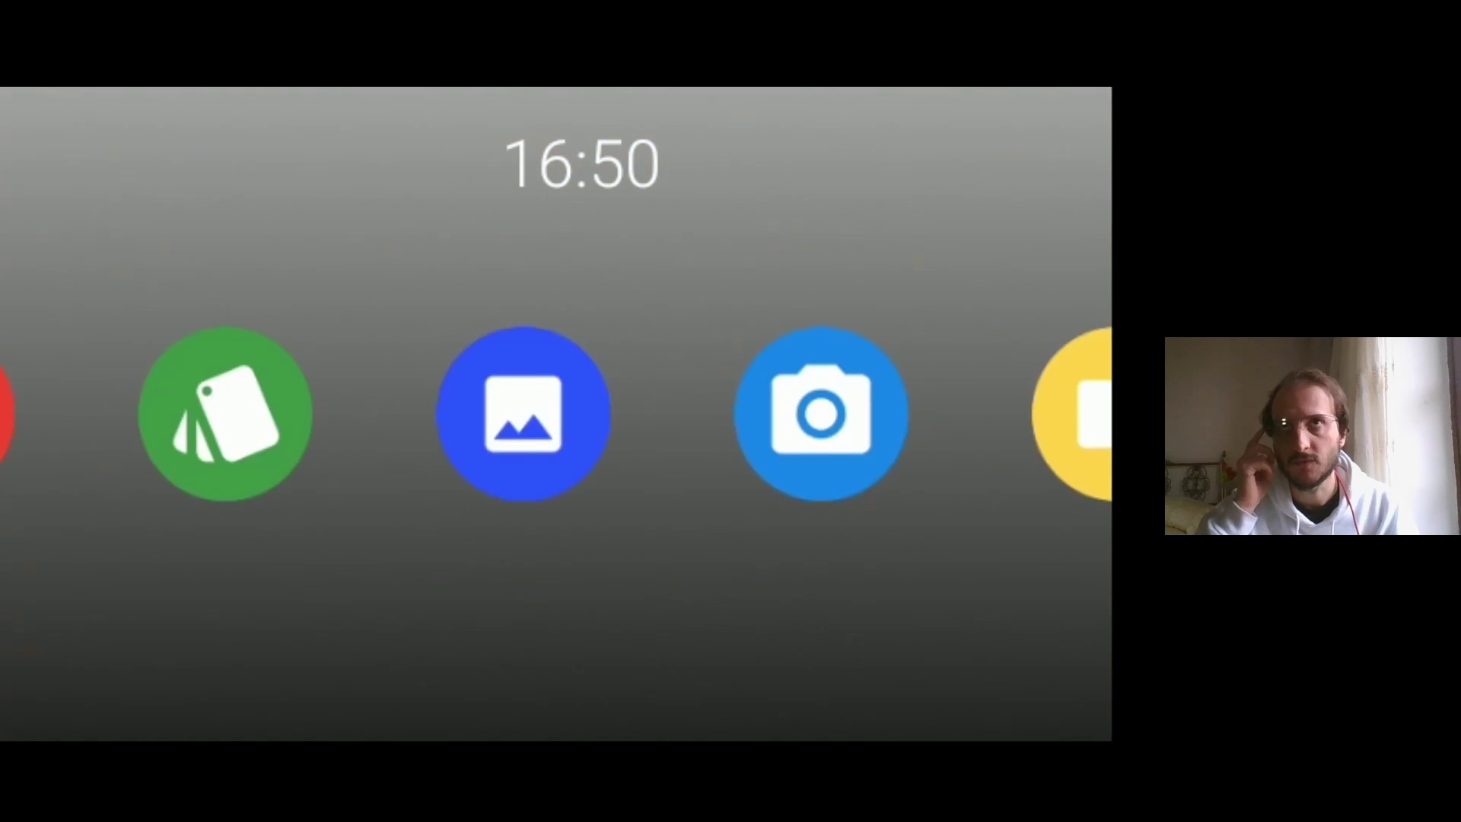
key("Left")
key("Left")
key("Right")
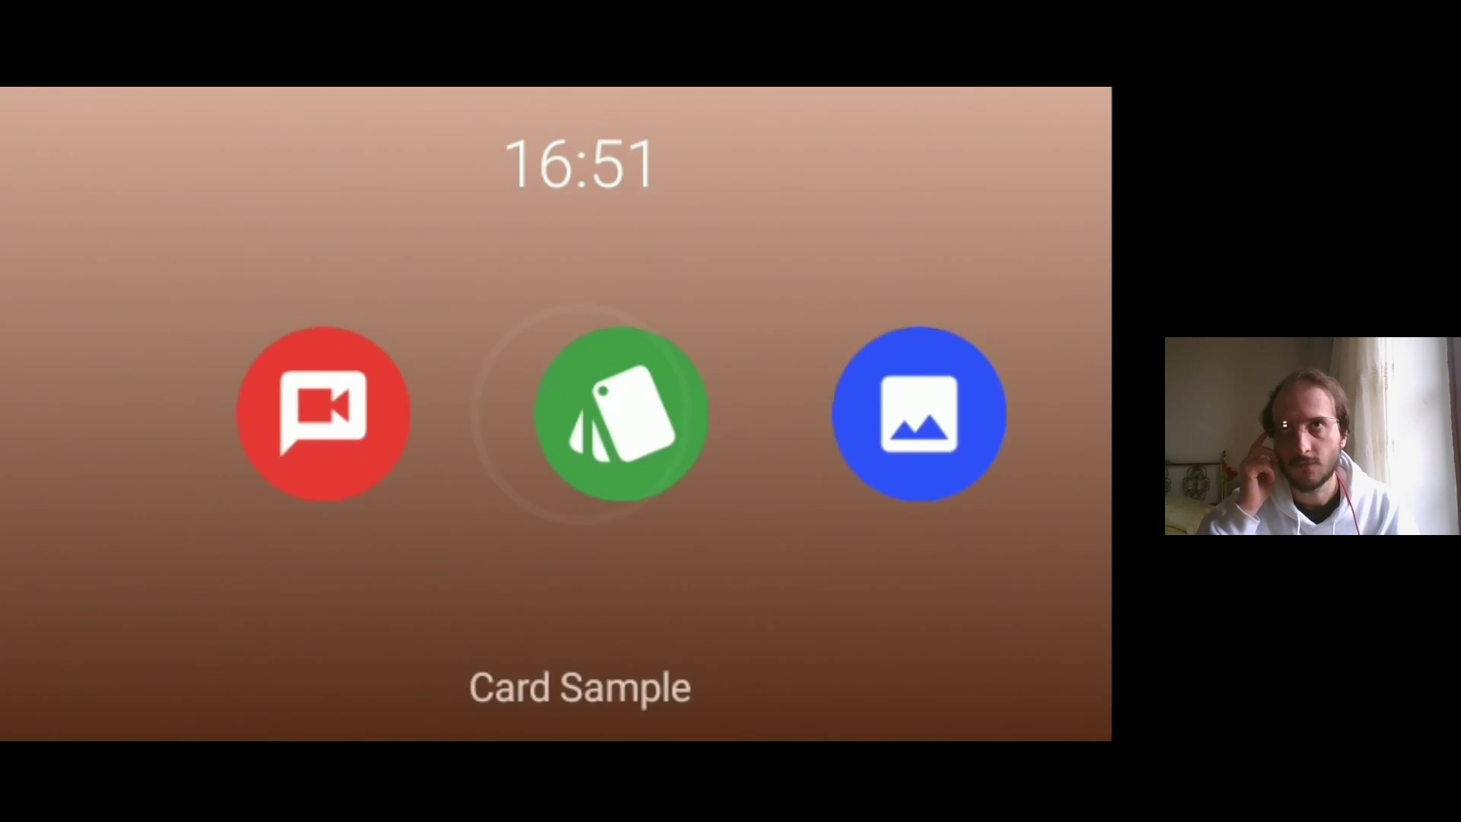
key("Right")
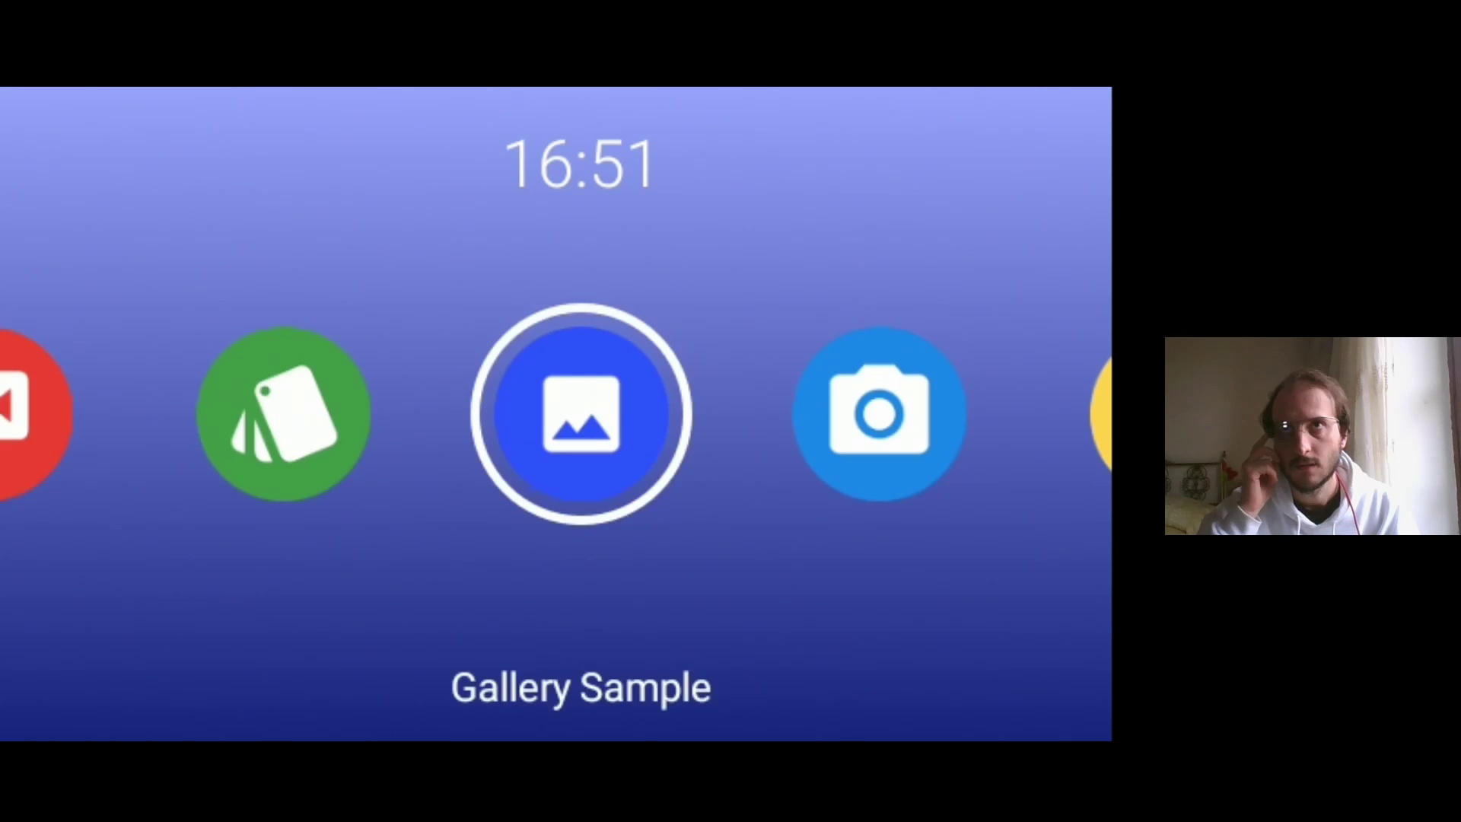
- Try the Glass EE Camera Sample by switching from photo to video mode, and return to the launcher
key("Right")
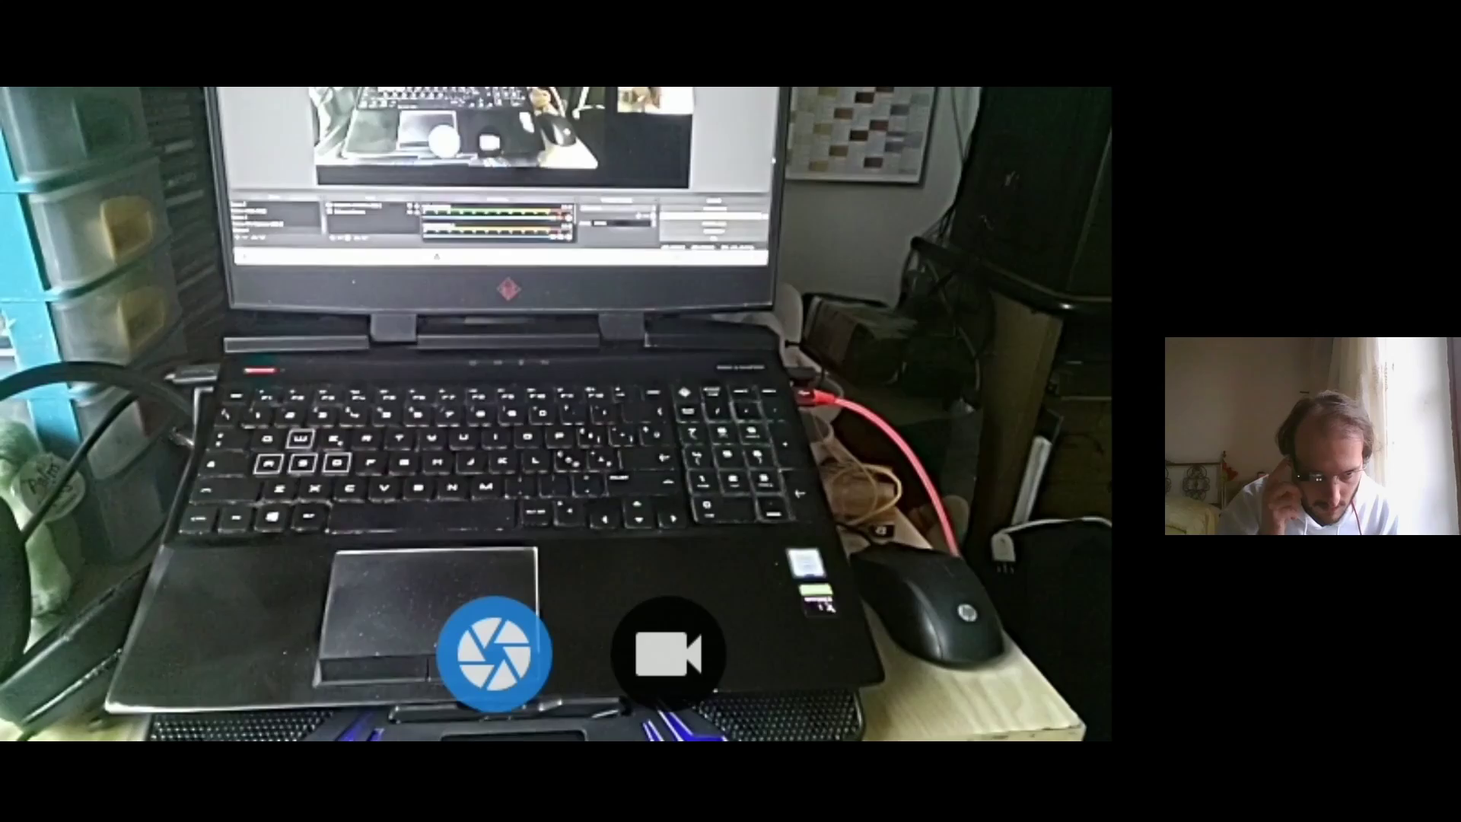
key("Right")
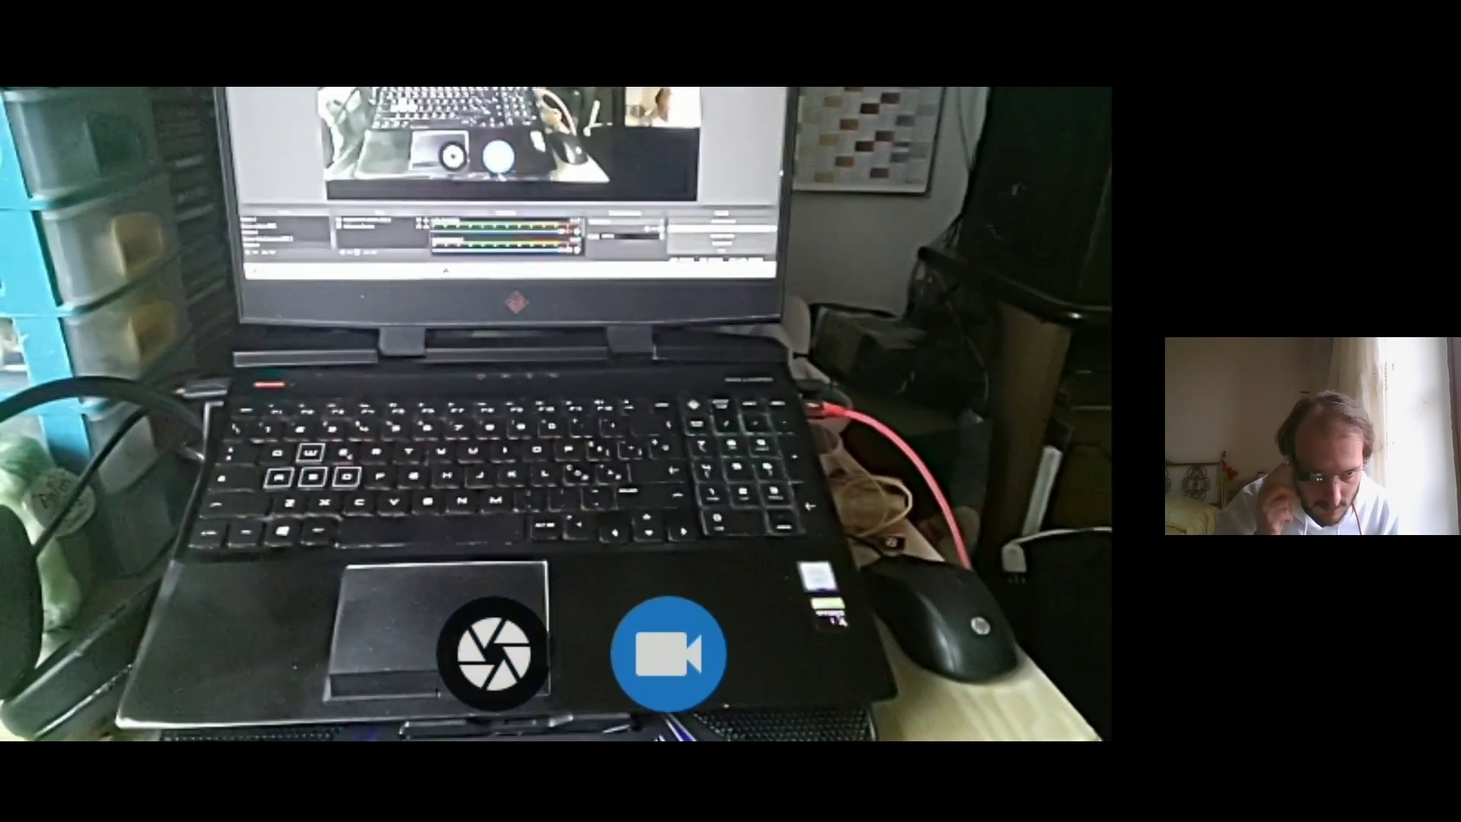
key("Escape")
- Open Notes Sample from the app launcher
scroll(555, 413, "left", 2)
scroll(555, 414, "right", 4)
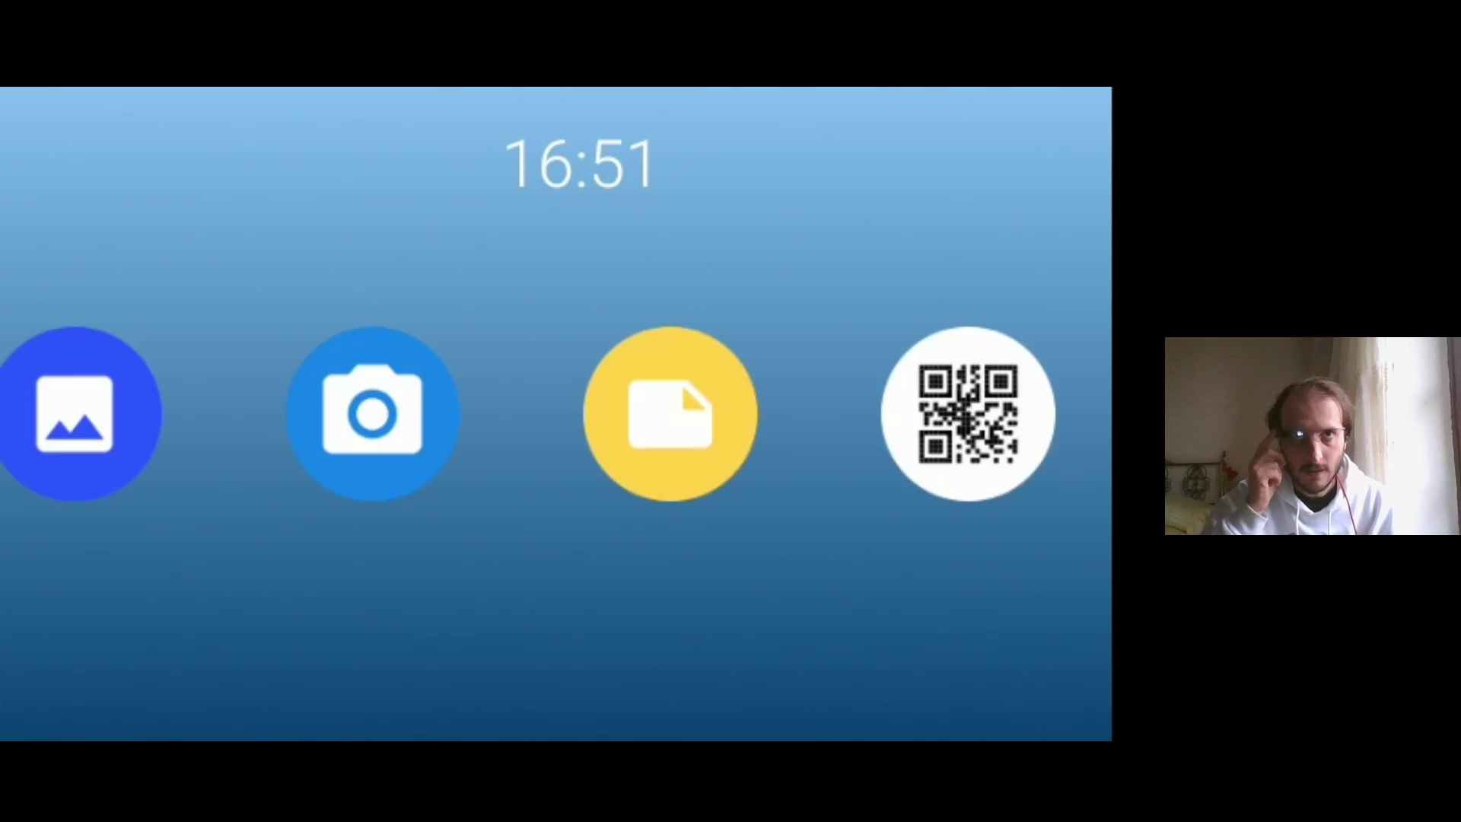
scroll(555, 413, "left", 2)
scroll(556, 413, "left", 1)
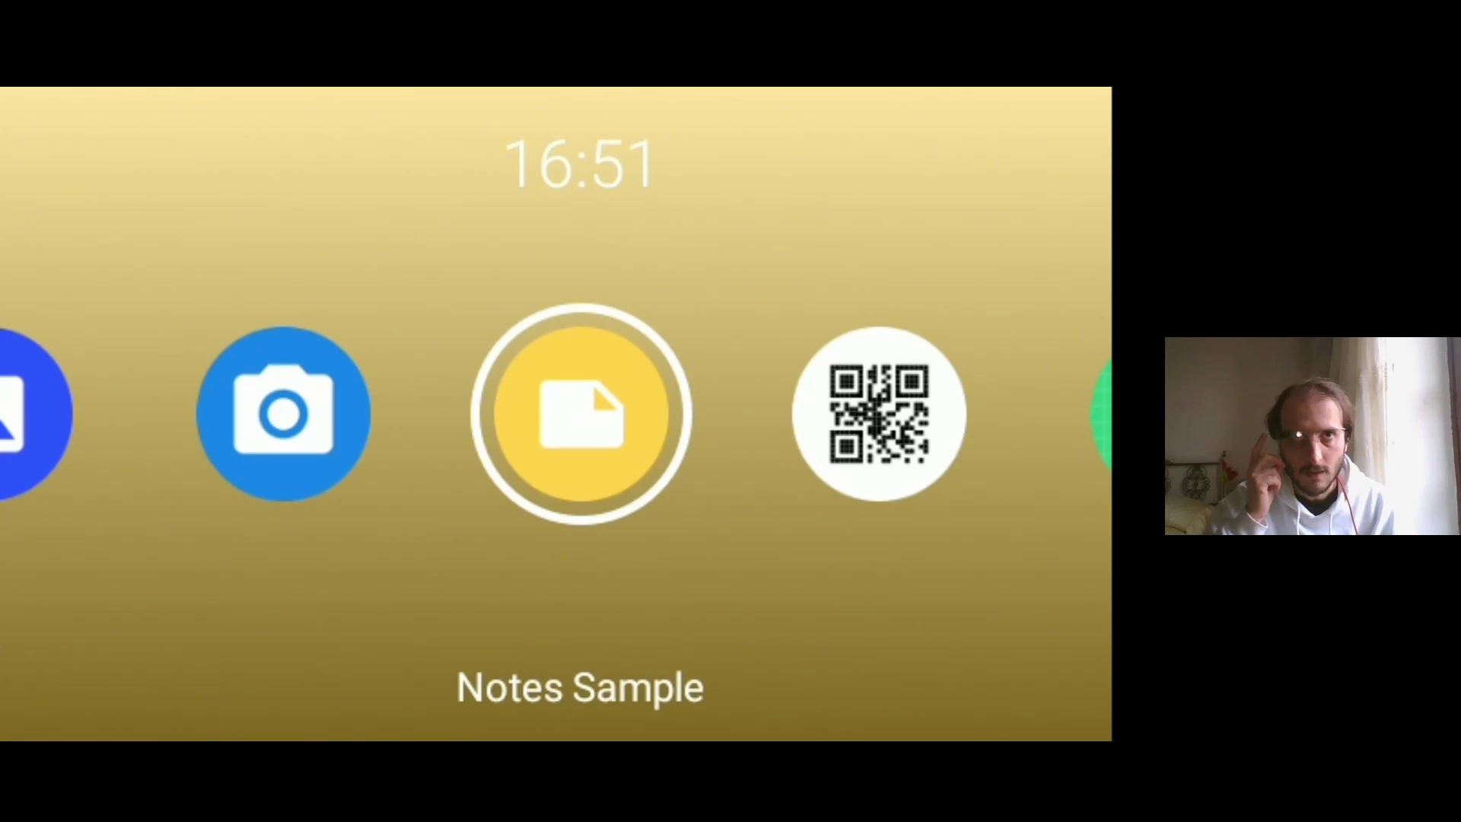
key("Return")
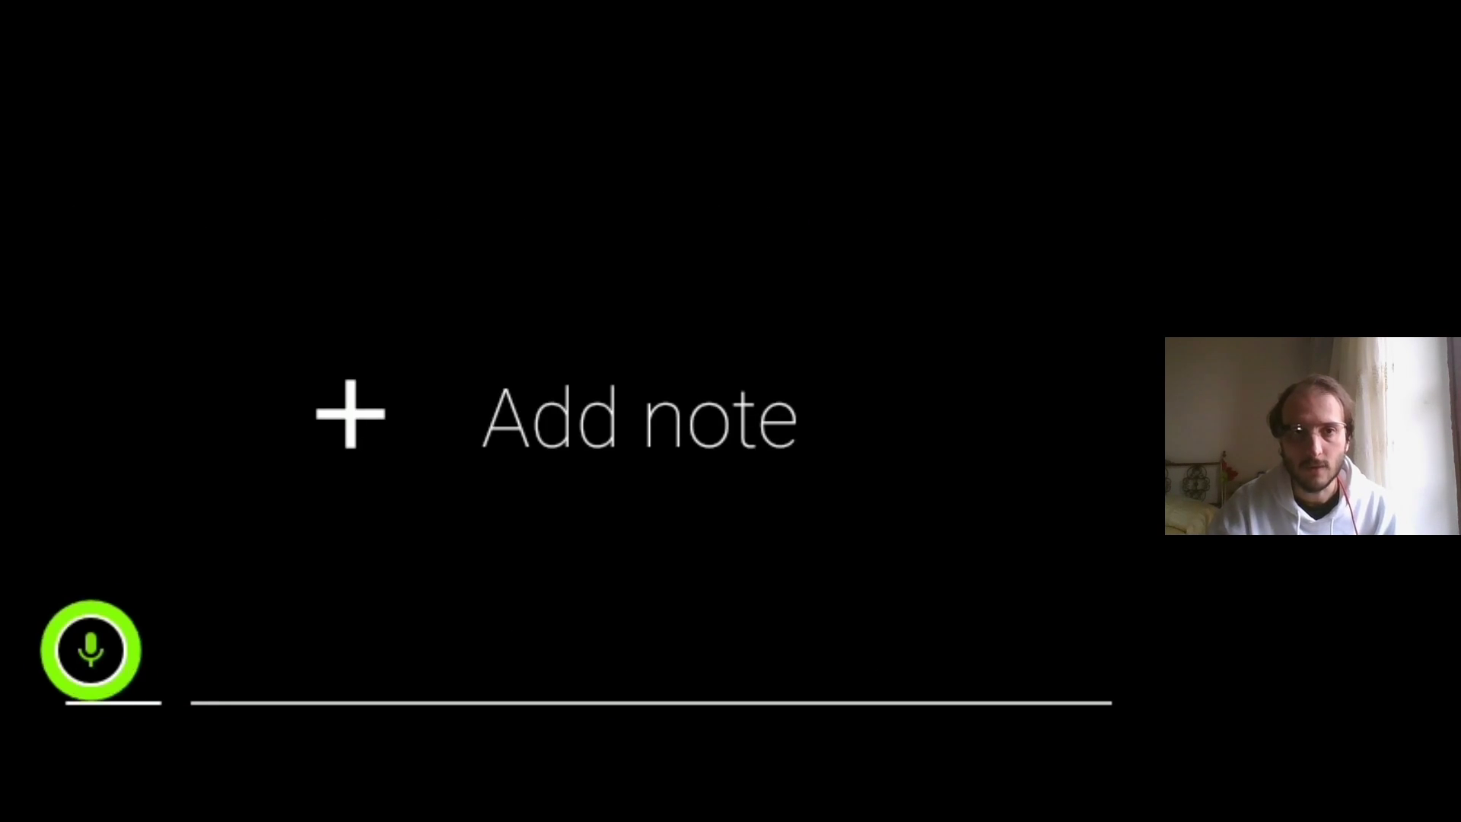
- Check the Add note screen for further pages and return to the app launcher
scroll(575, 411, "left", 1)
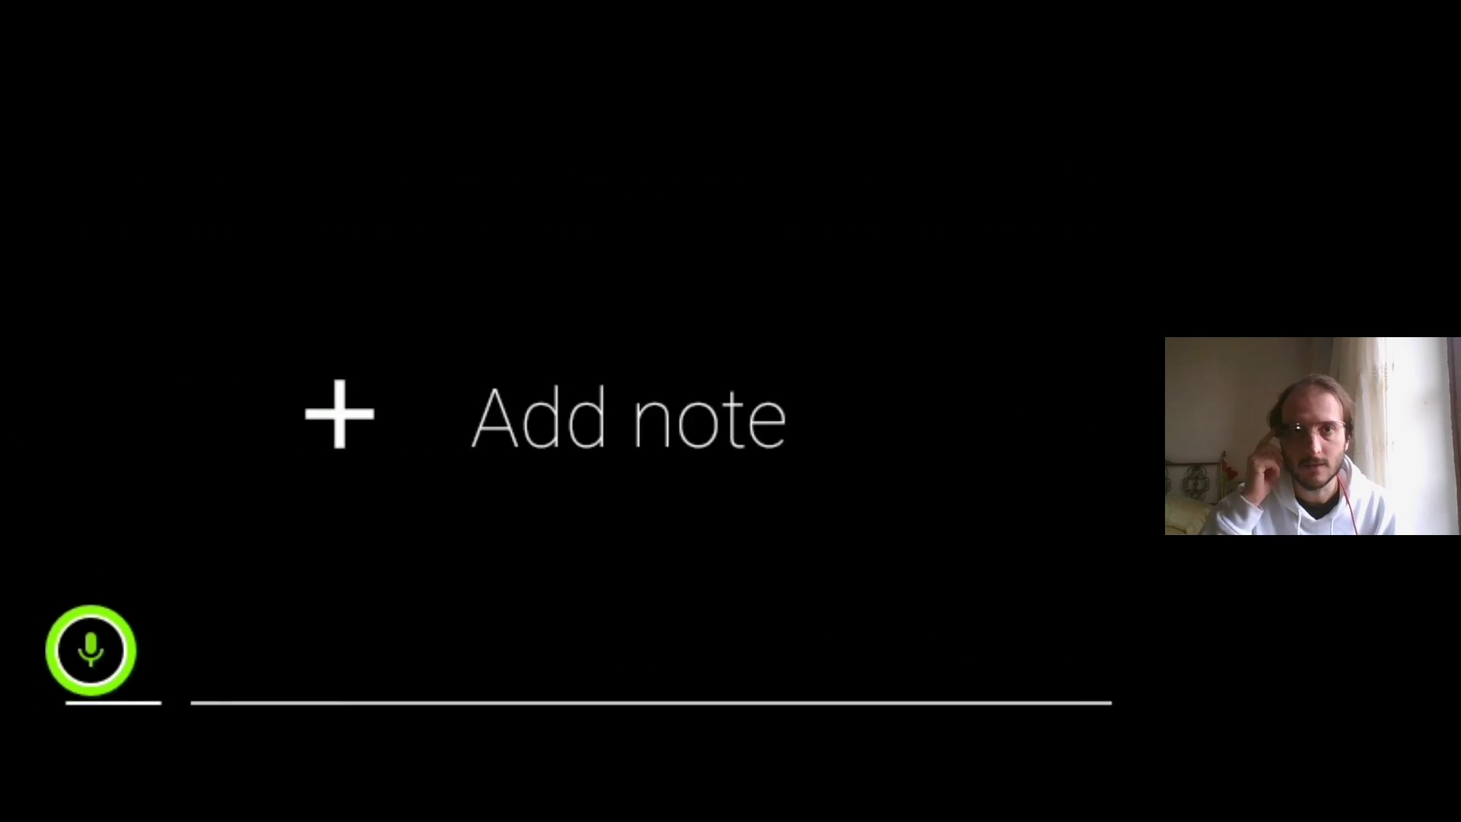
scroll(575, 411, "right", 1)
scroll(574, 411, "left", 1)
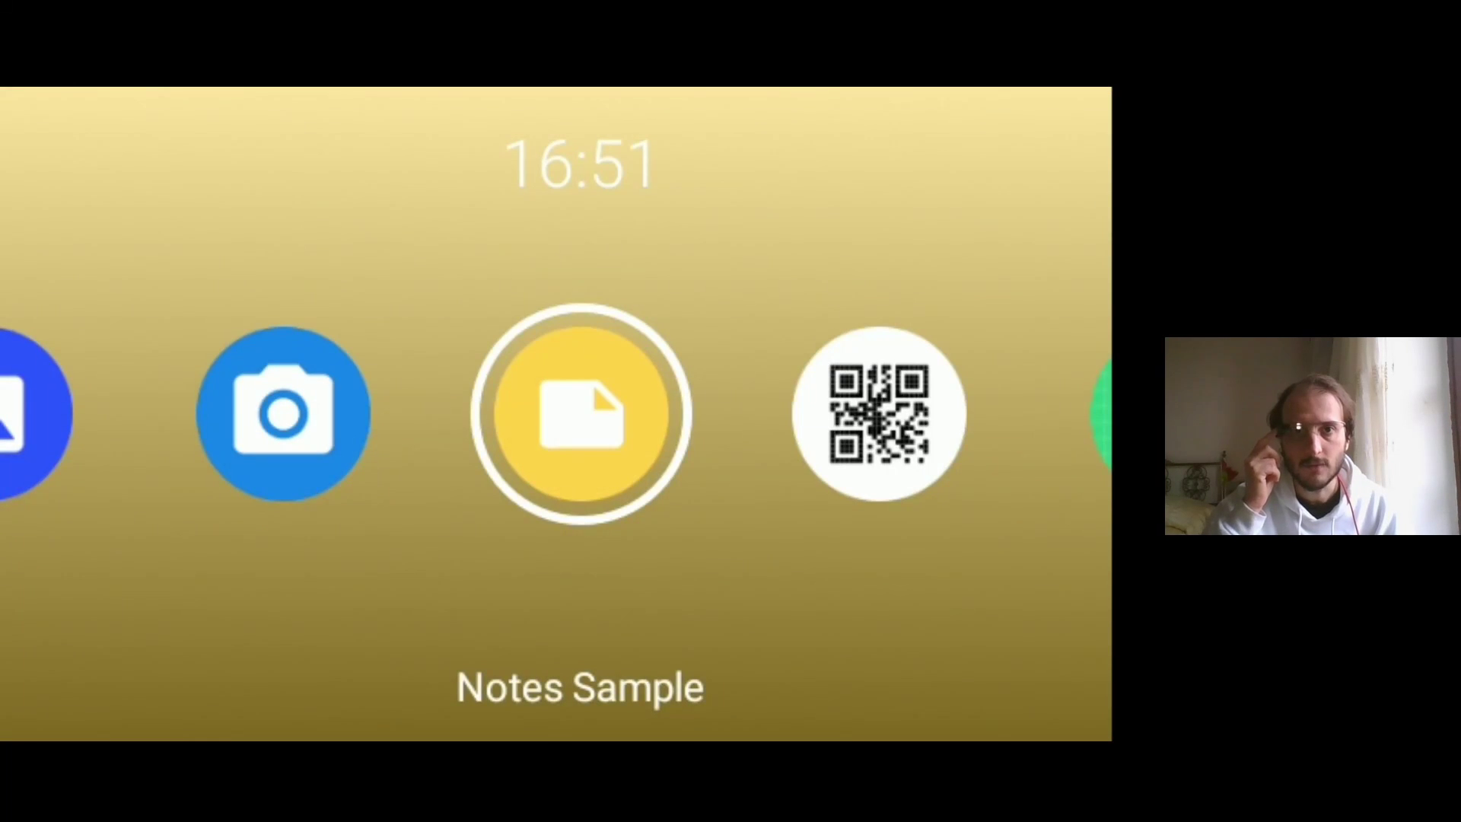
scroll(580, 413, "left", 2)
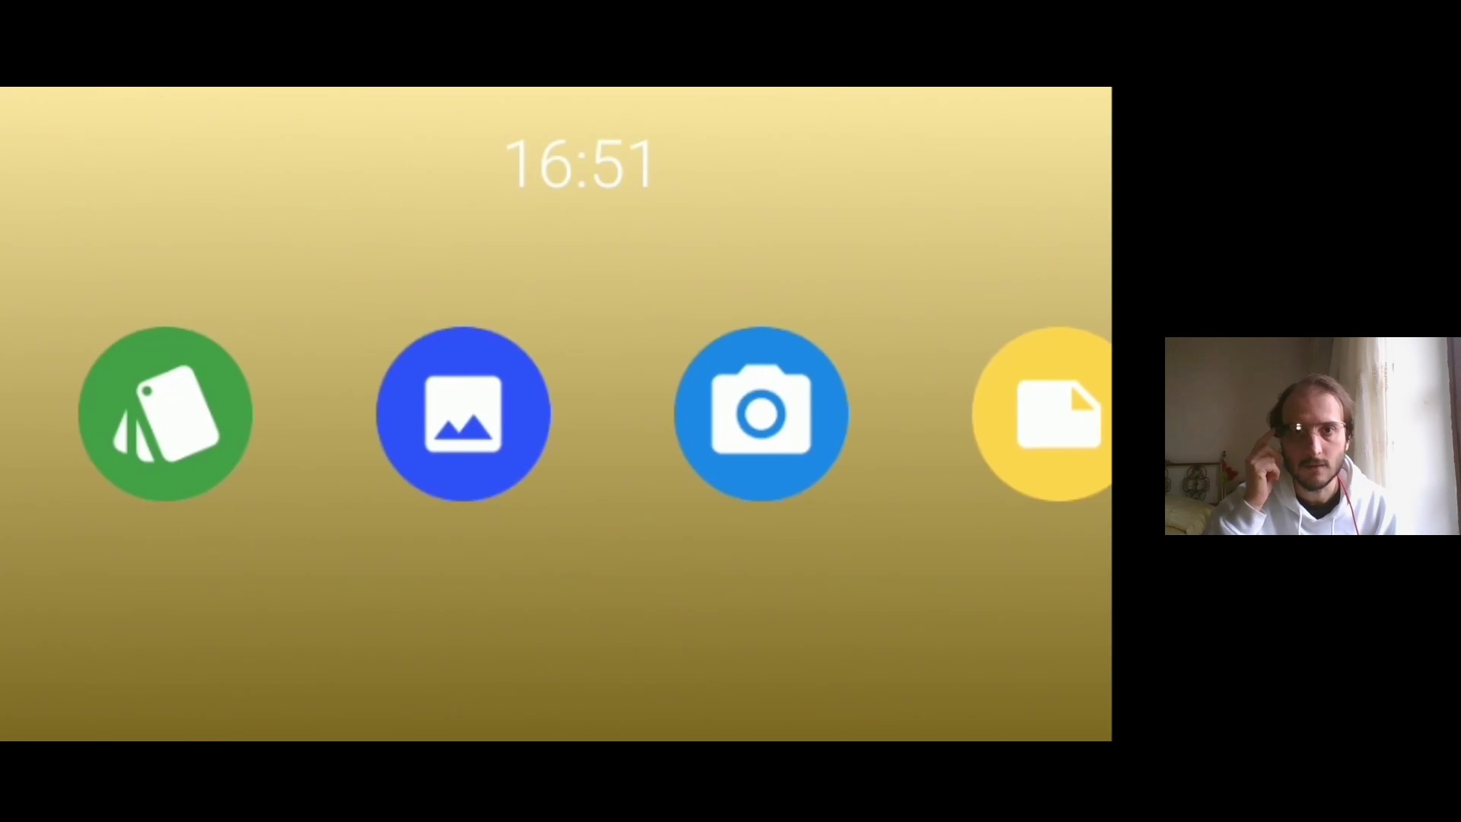
scroll(580, 413, "right", 3)
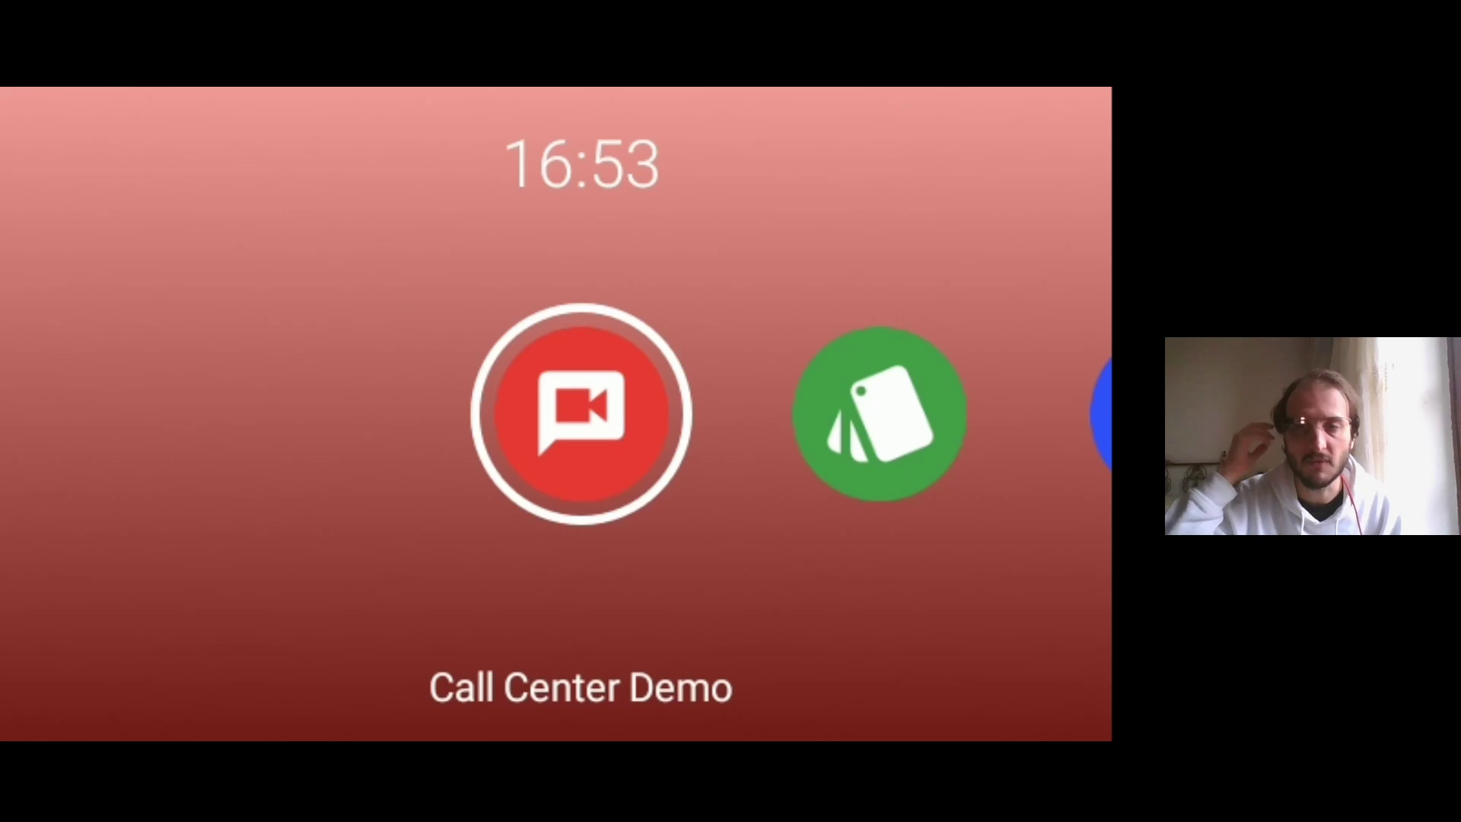
- Browse the launcher's sample apps from Call Center Demo through to Voice Recognition Sample
scroll(556, 414, "right", 7)
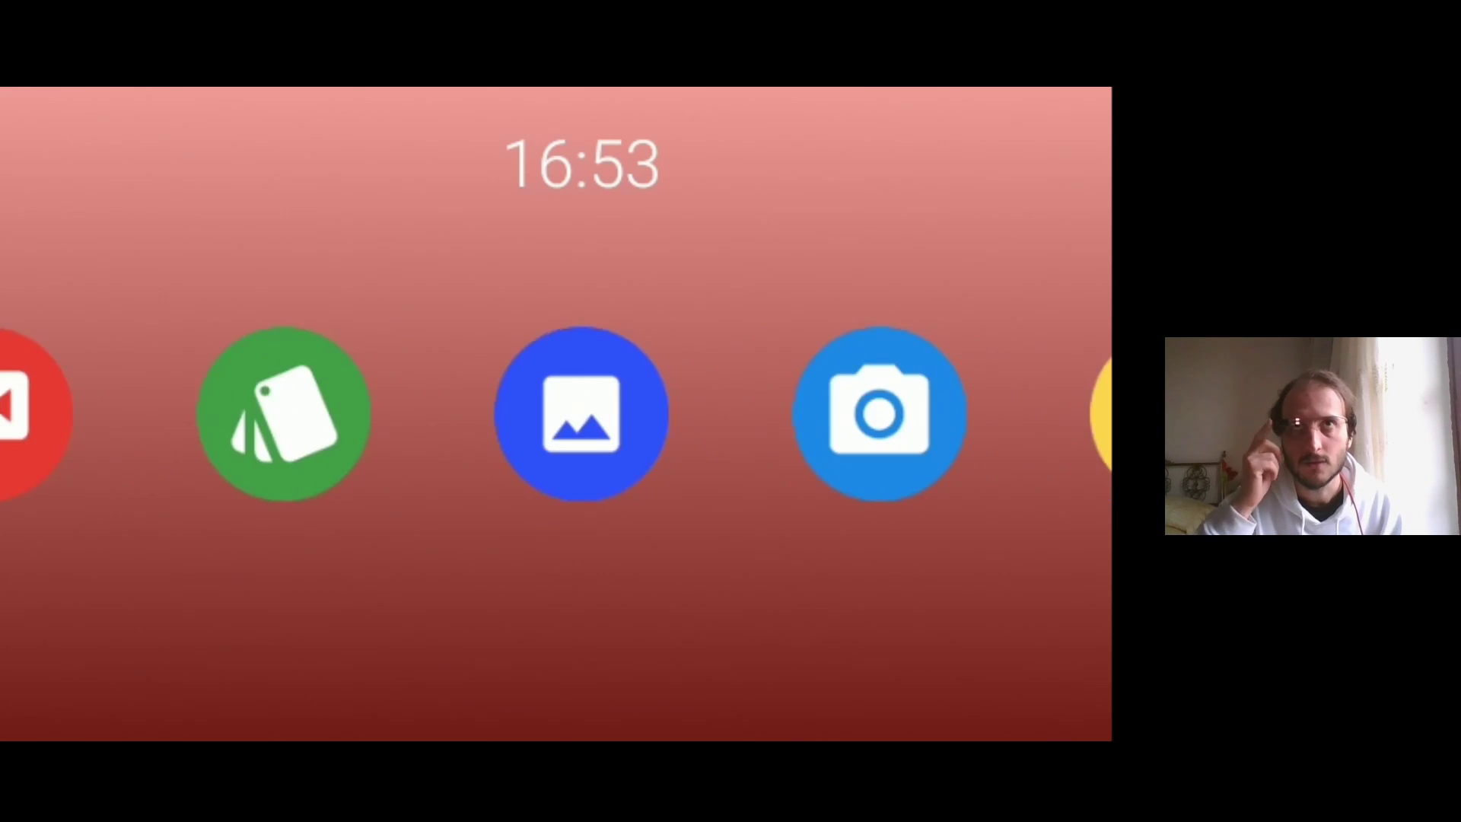
scroll(555, 413, "left", 2)
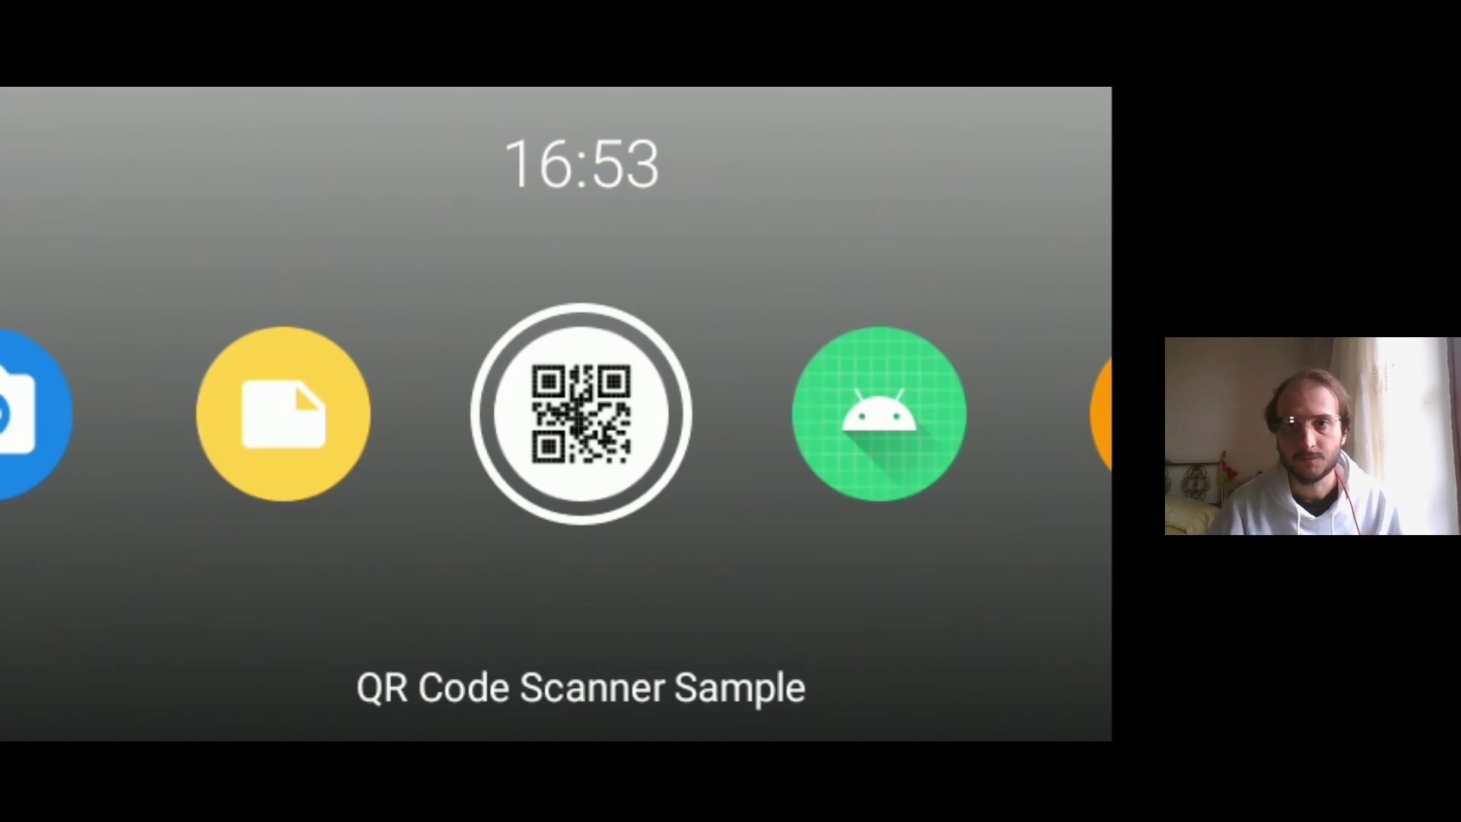
scroll(556, 415, "right", 1)
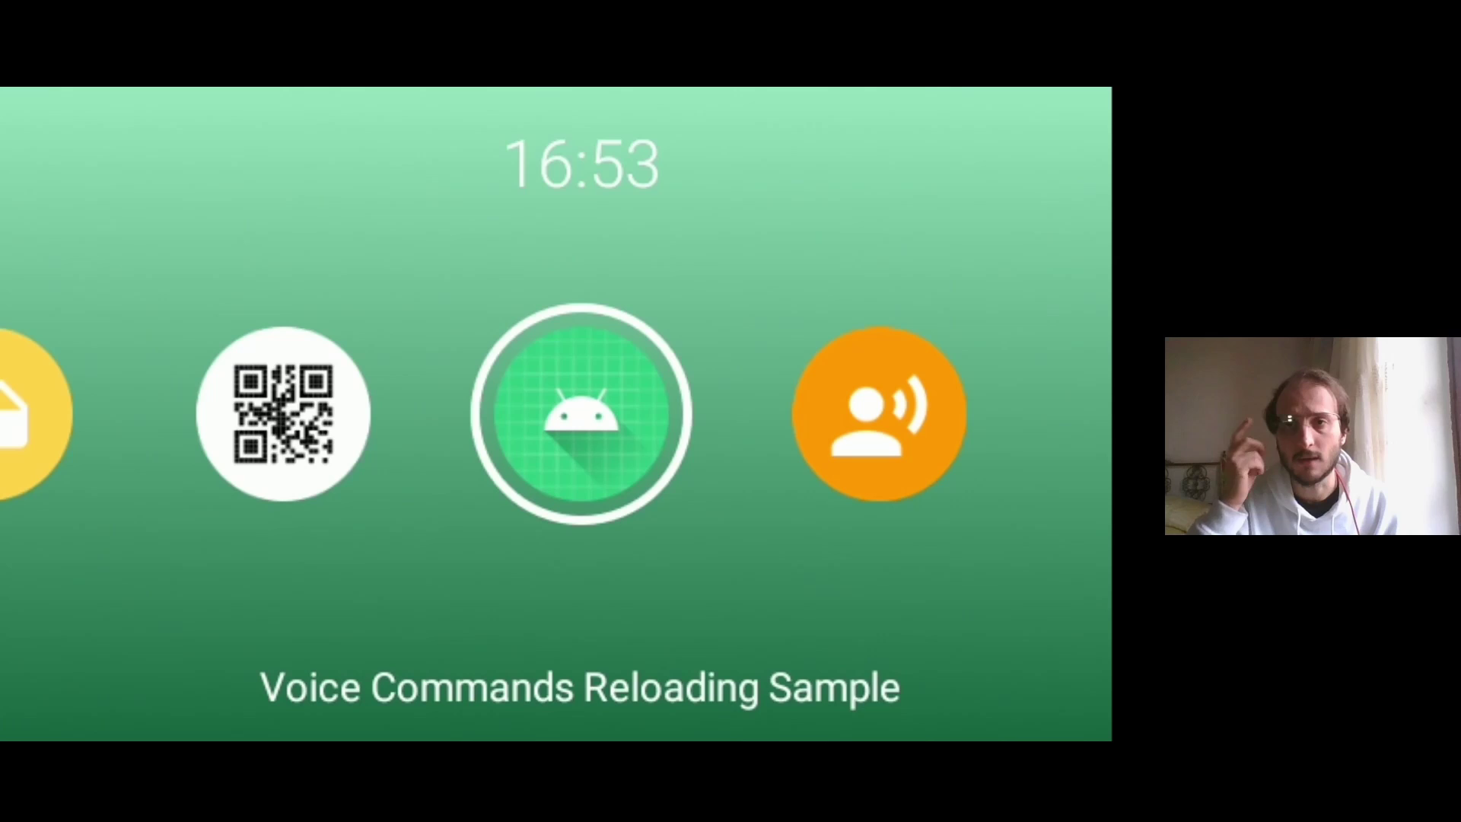
scroll(556, 415, "left", 2)
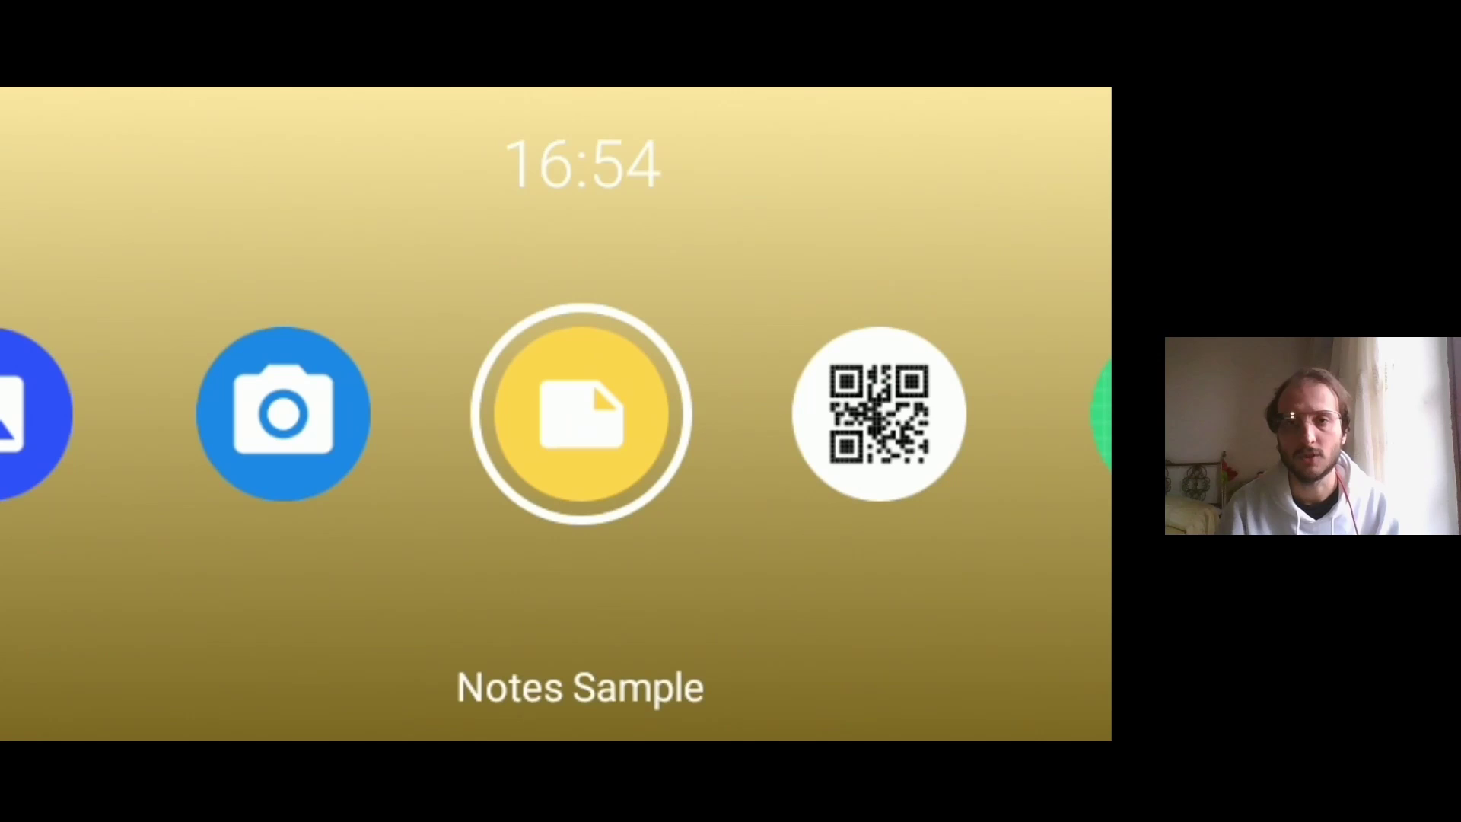
scroll(555, 415, "left", 4)
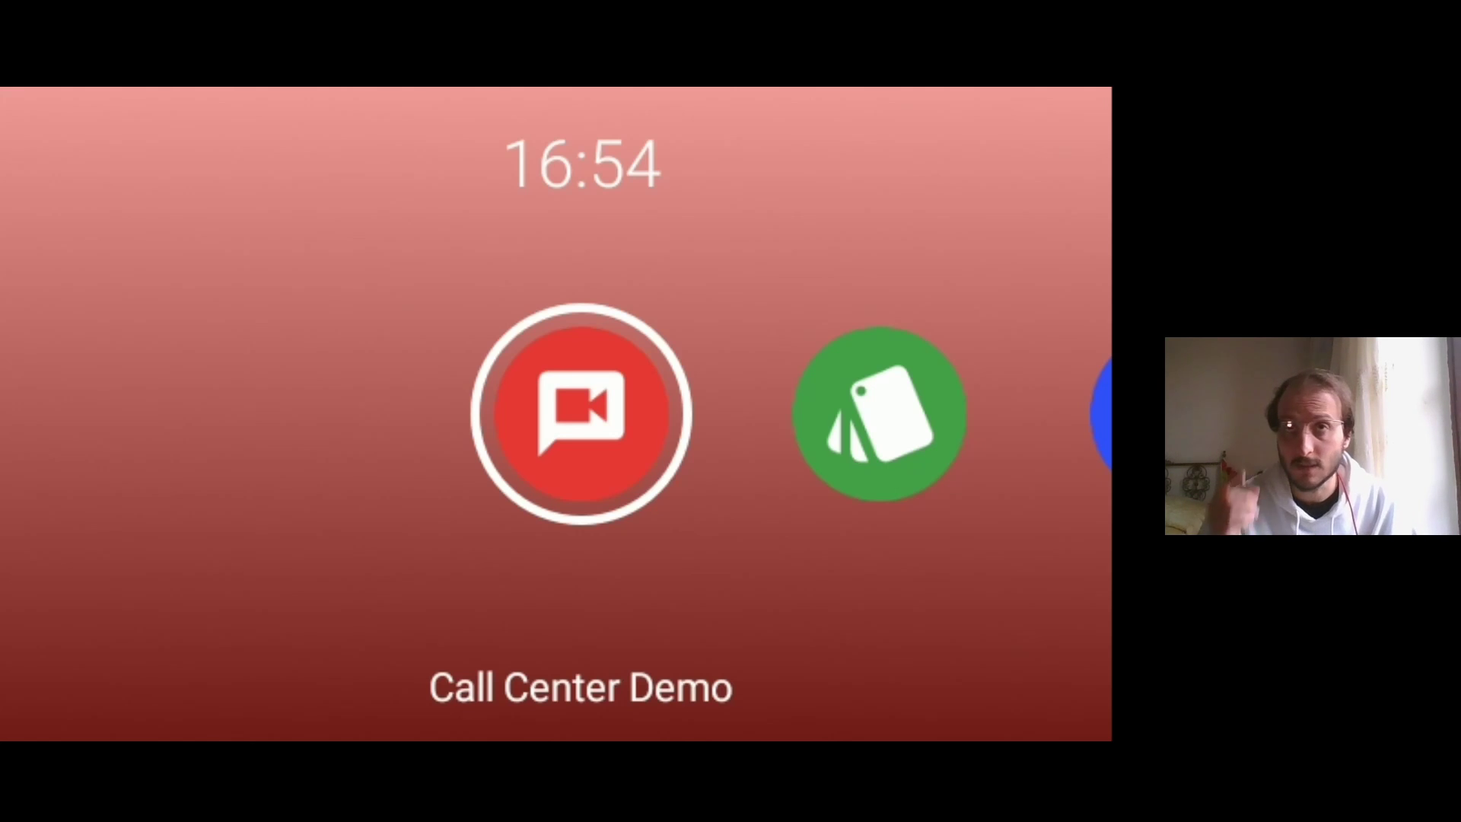
scroll(555, 413, "left", 1)
scroll(555, 414, "right", 6)
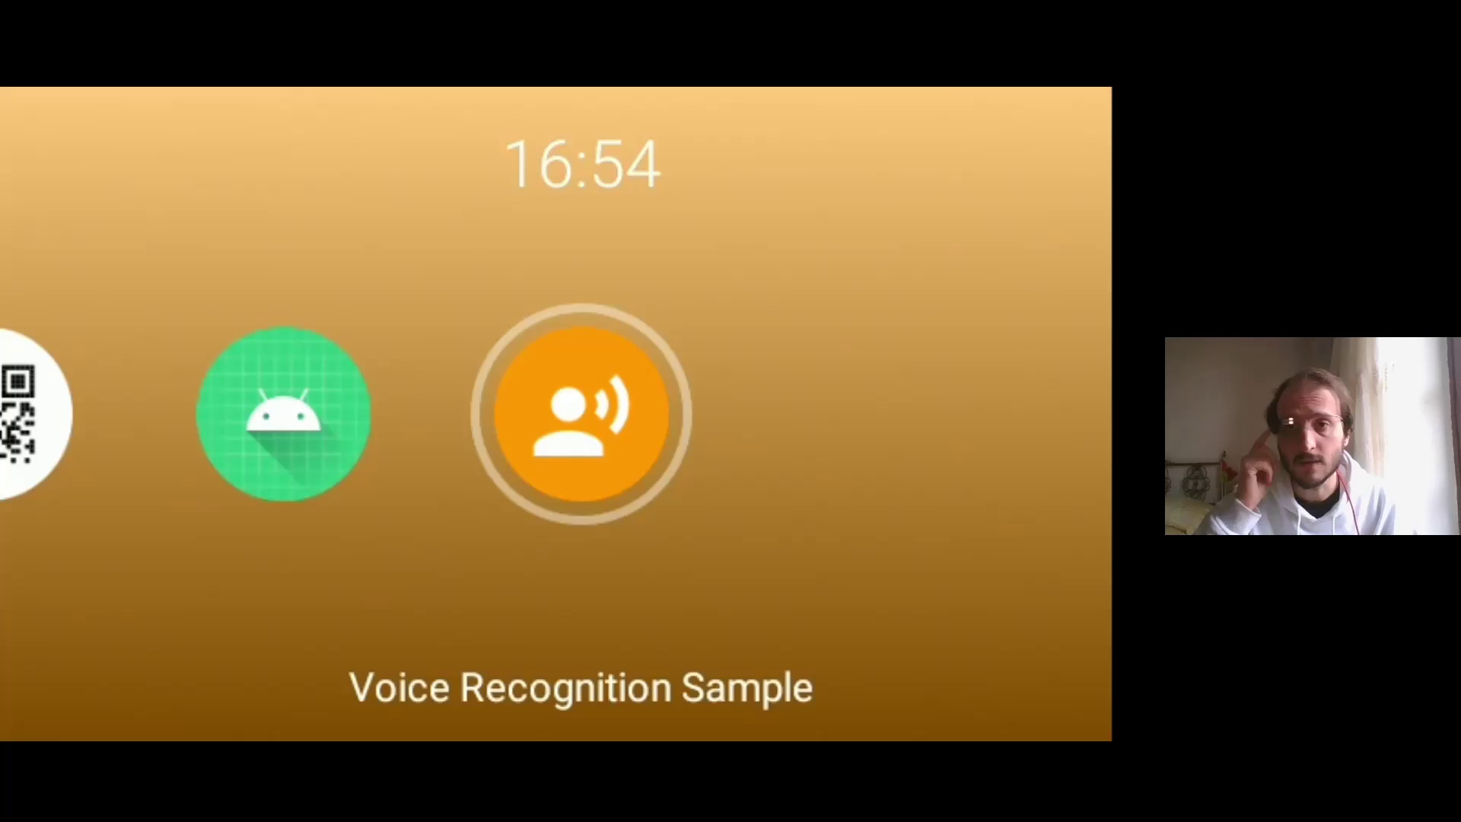